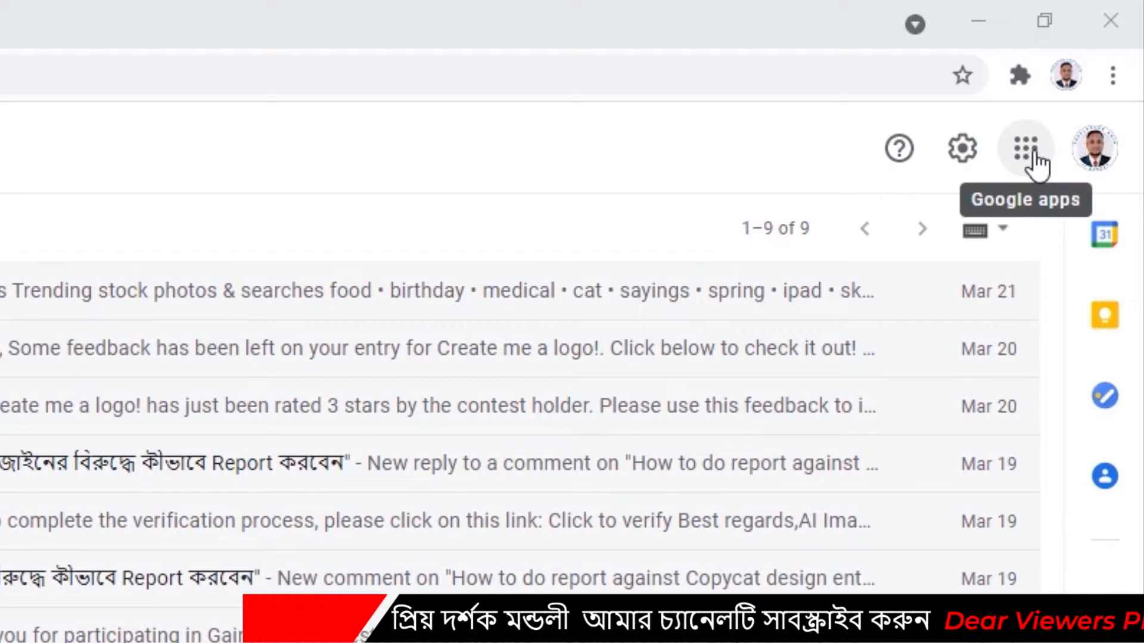
# Open Google Docs from the Google apps and create a blank document
pyautogui.click(1035, 162)
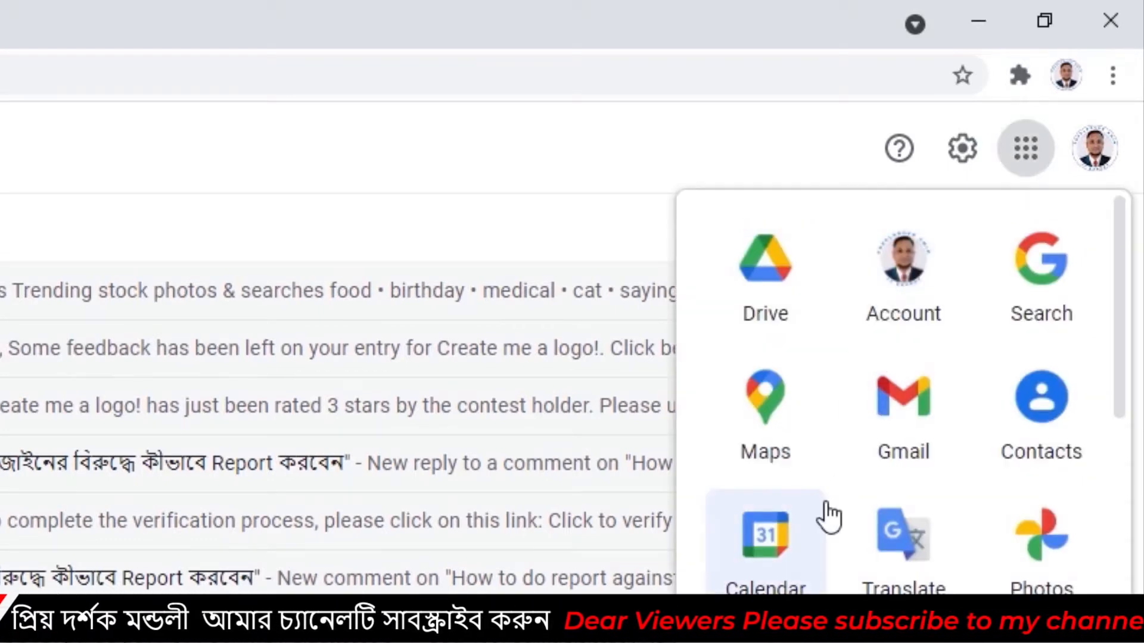
pyautogui.scroll(-5, 828, 514)
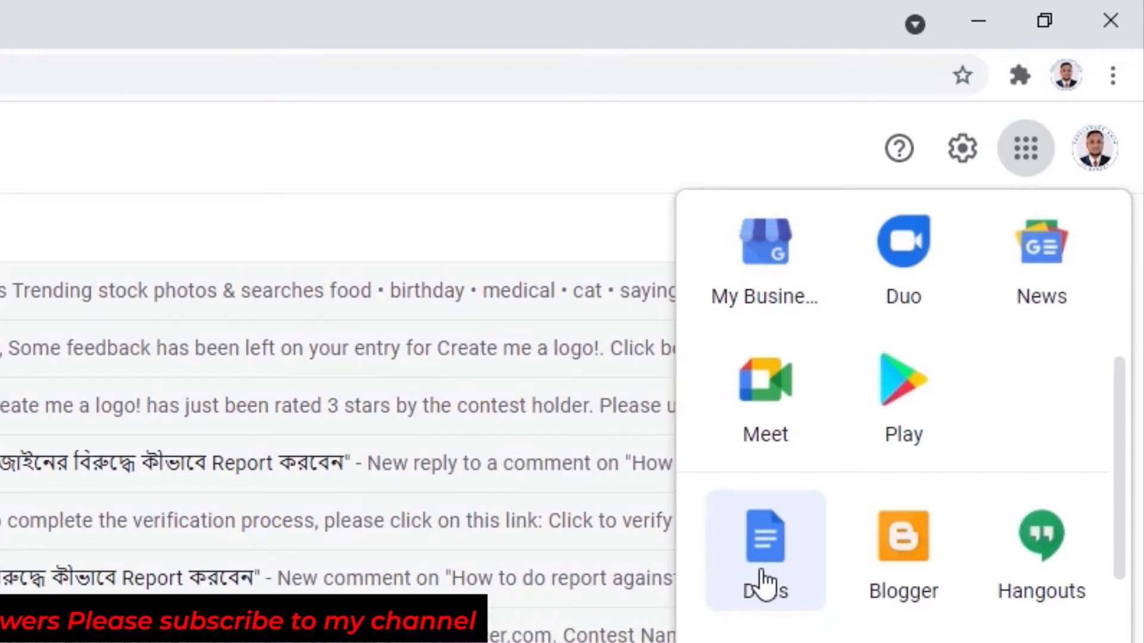
pyautogui.click(765, 584)
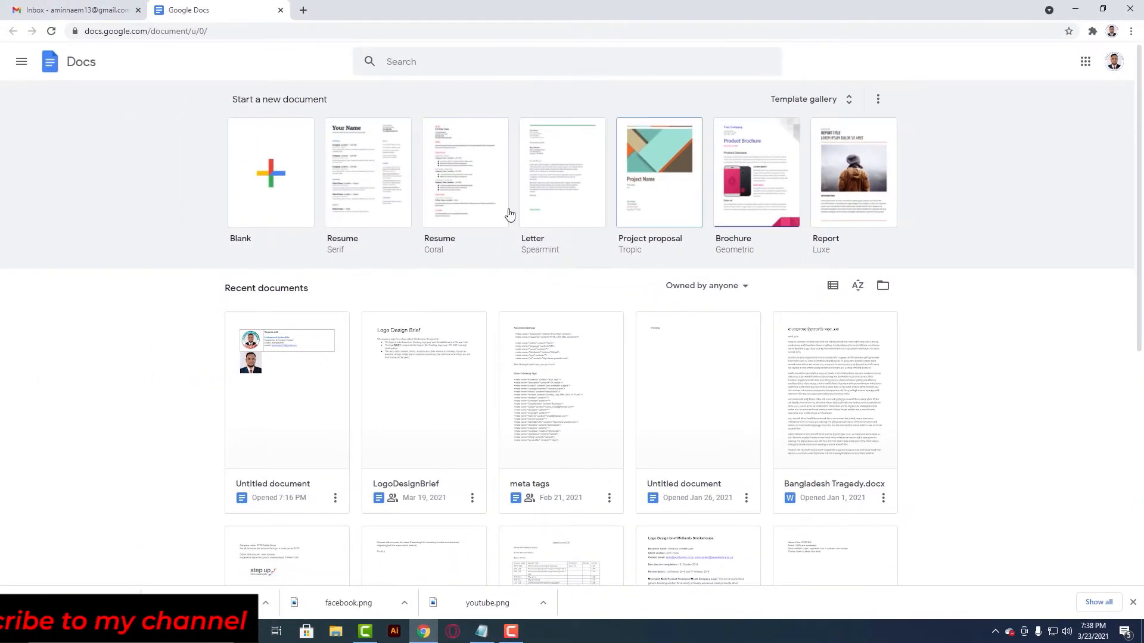
pyautogui.click(275, 182)
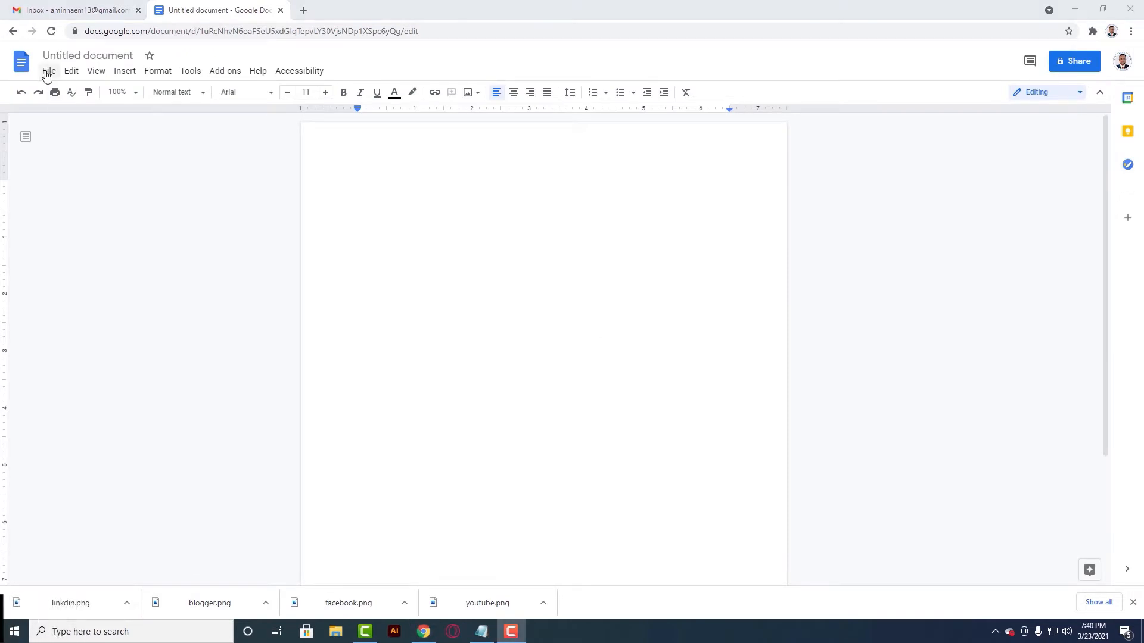
# Rename the untitled document as Signature
pyautogui.click(47, 72)
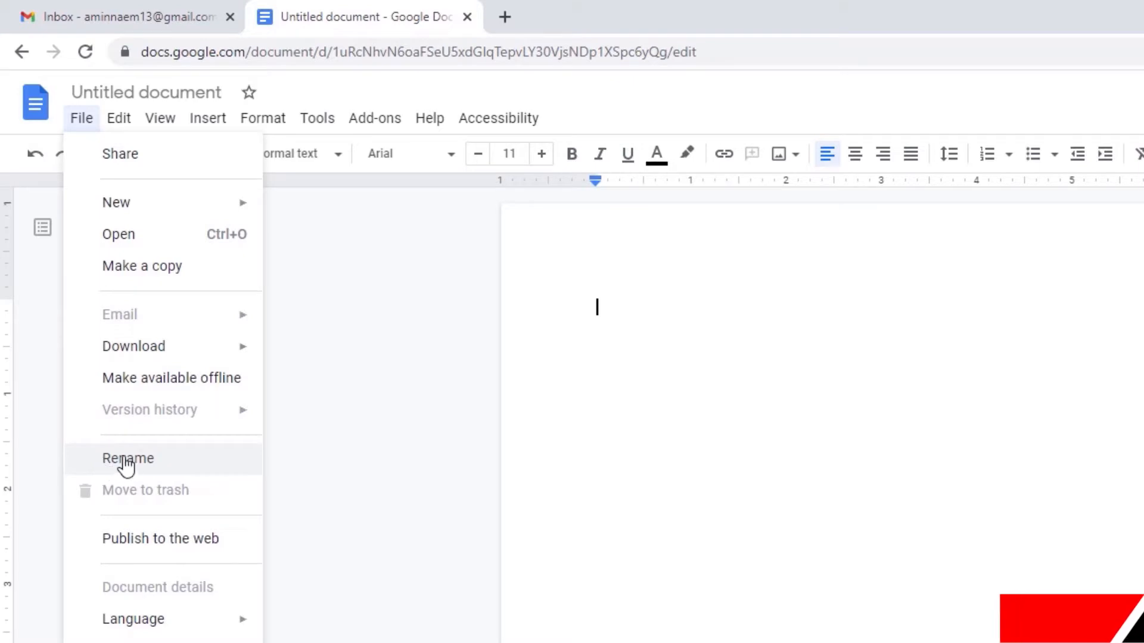
pyautogui.click(126, 460)
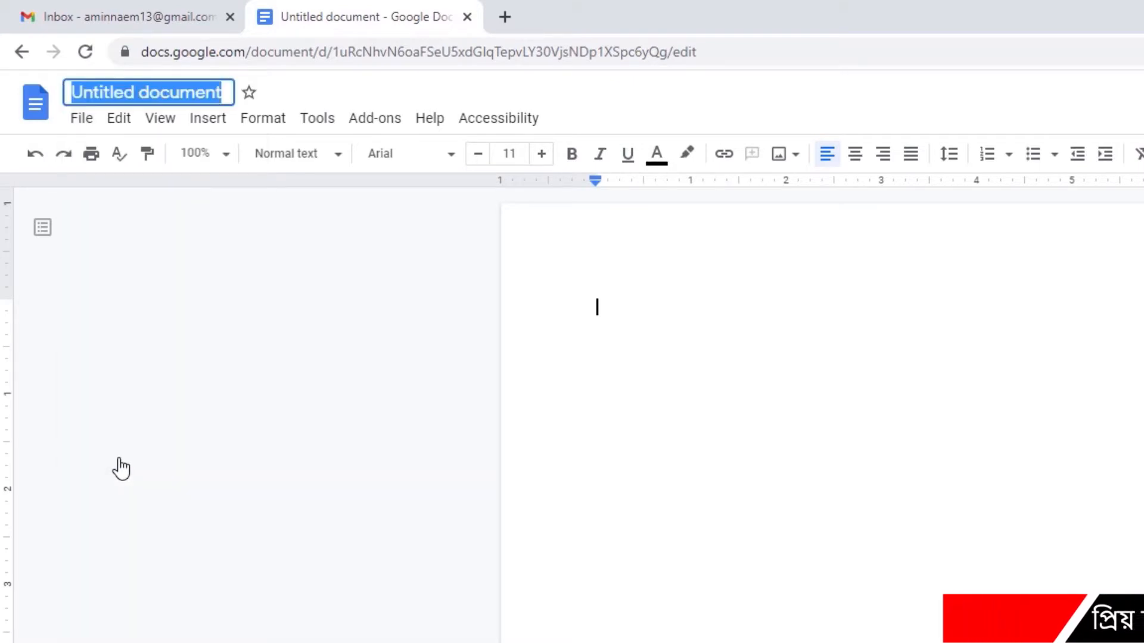
pyautogui.write('Signature')
pyautogui.press('Return')
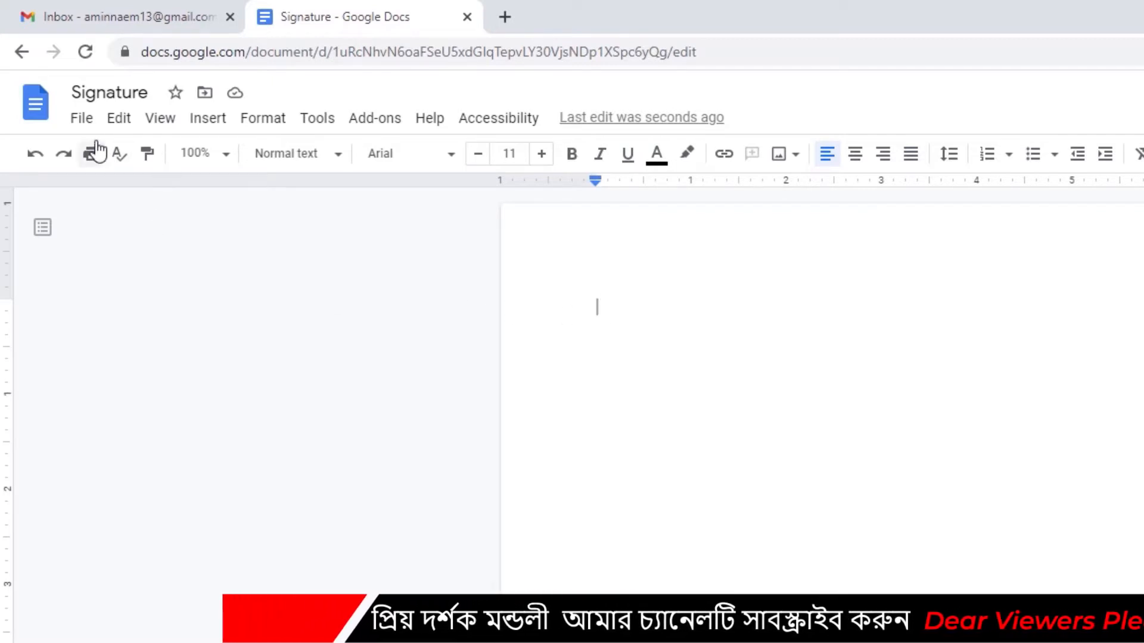
# Insert a 2 x 1 table at the start of the document
pyautogui.click(202, 128)
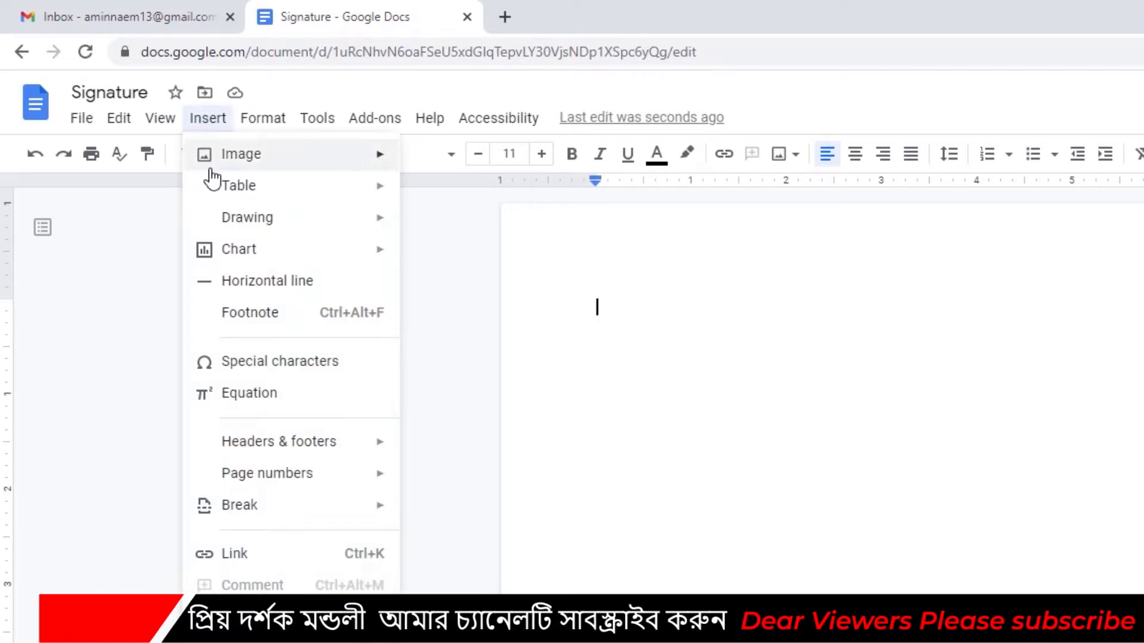
pyautogui.moveTo(288, 187)
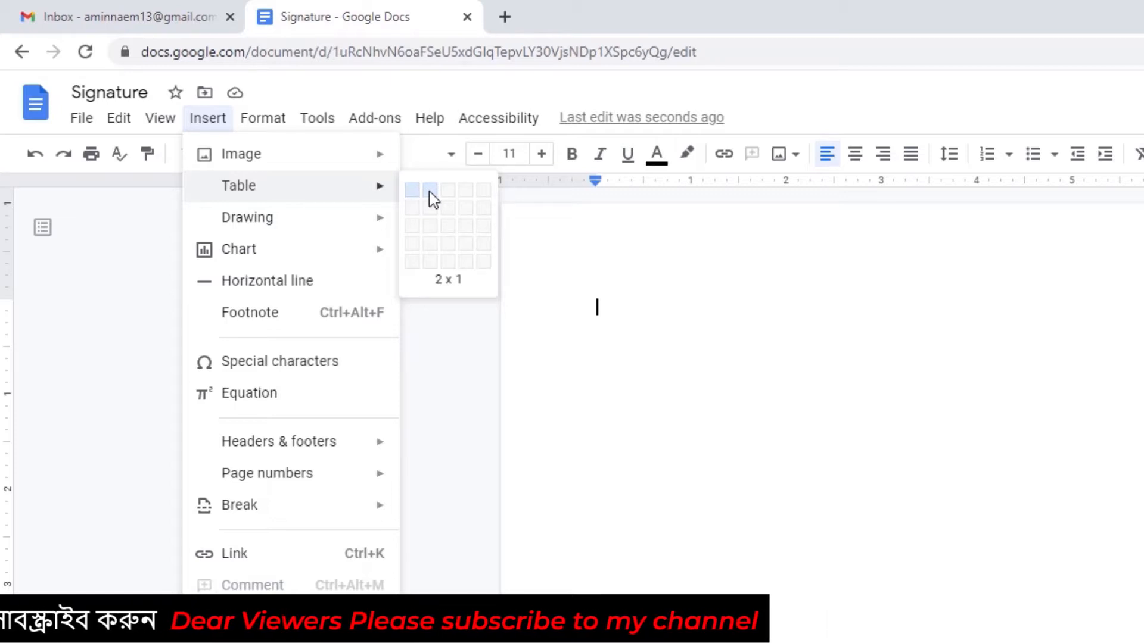
pyautogui.click(432, 197)
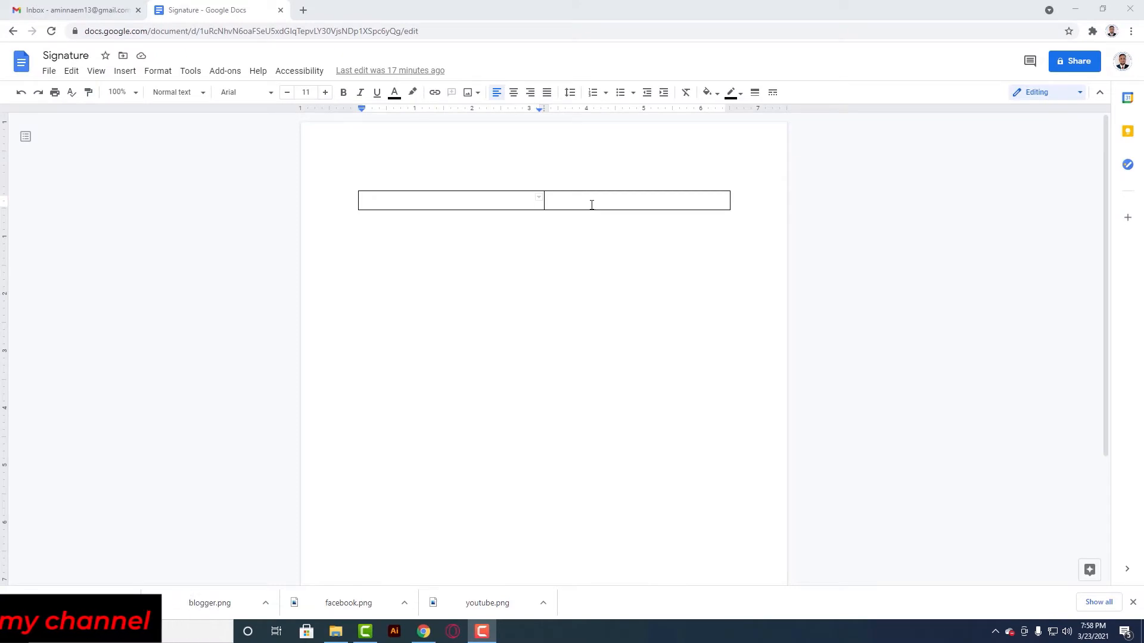
# Open the Sig_text file from the Signature folder, review the prepared signature text and minimize both windows
pyautogui.click(336, 635)
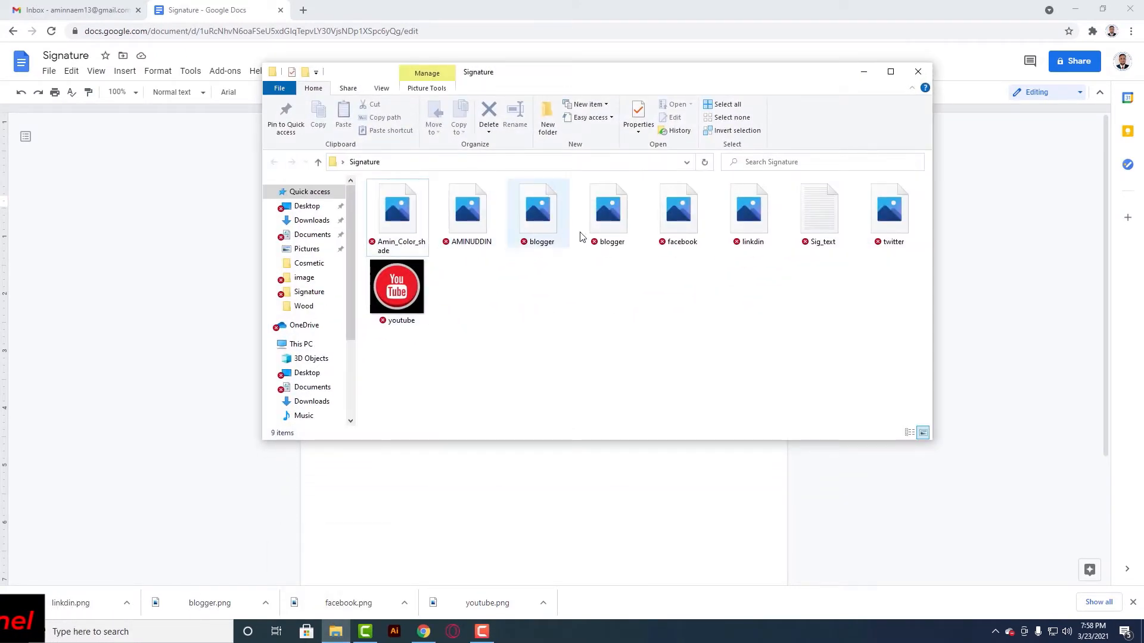
pyautogui.doubleClick(828, 244)
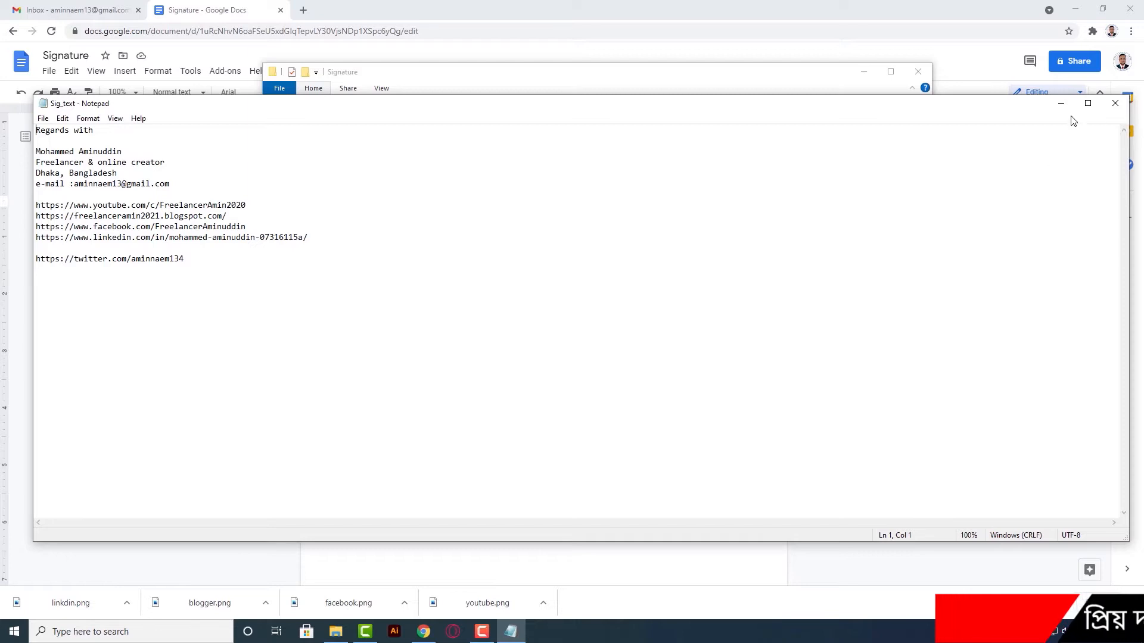
pyautogui.click(1061, 104)
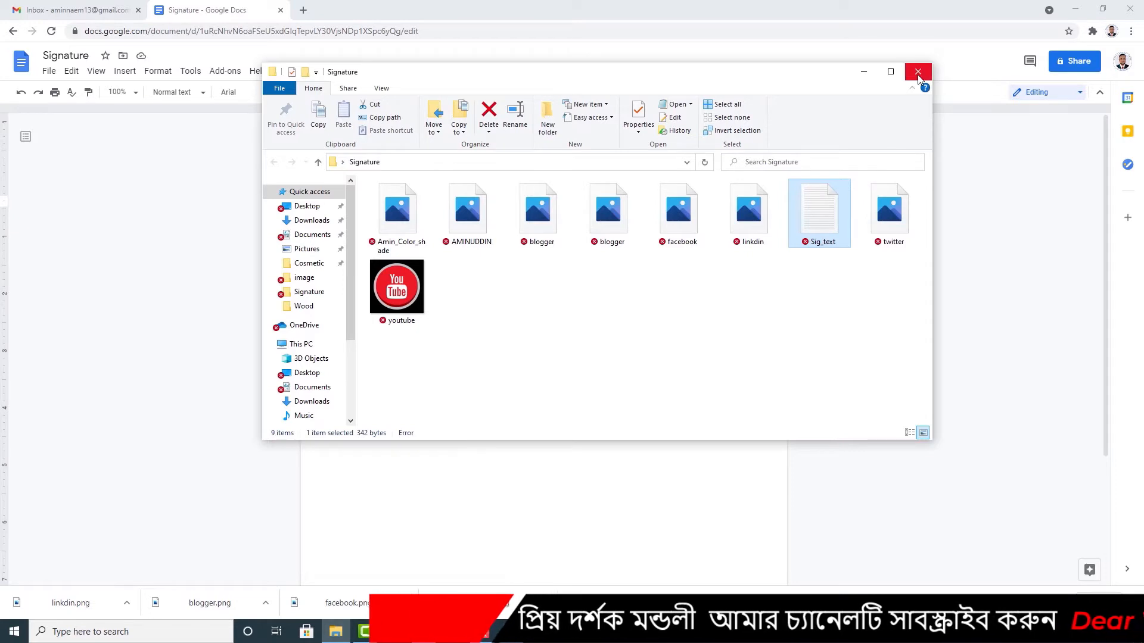
pyautogui.click(863, 72)
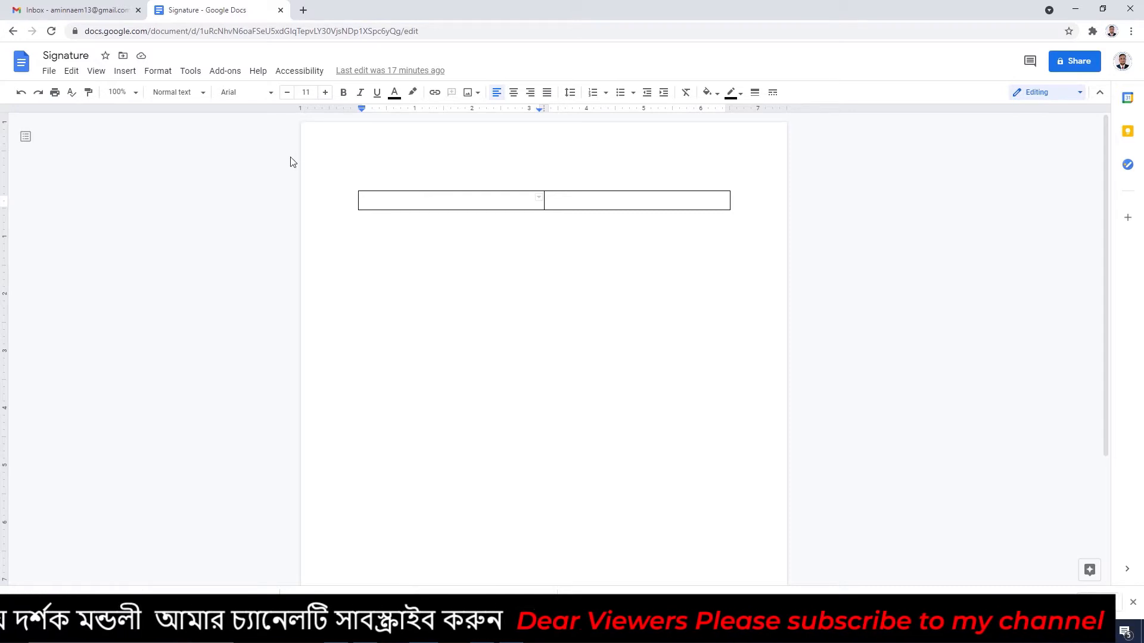
# Upload the round portrait logo from the Signature folder into the table's first cell and shrink it slightly
pyautogui.click(125, 71)
pyautogui.moveTo(166, 98)
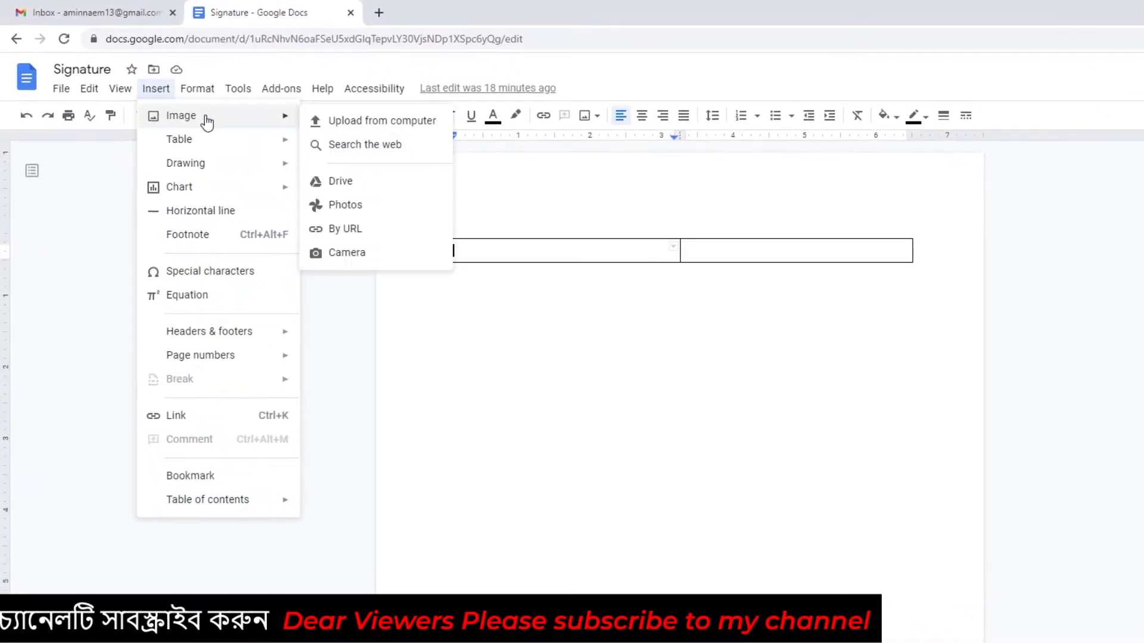
pyautogui.click(379, 122)
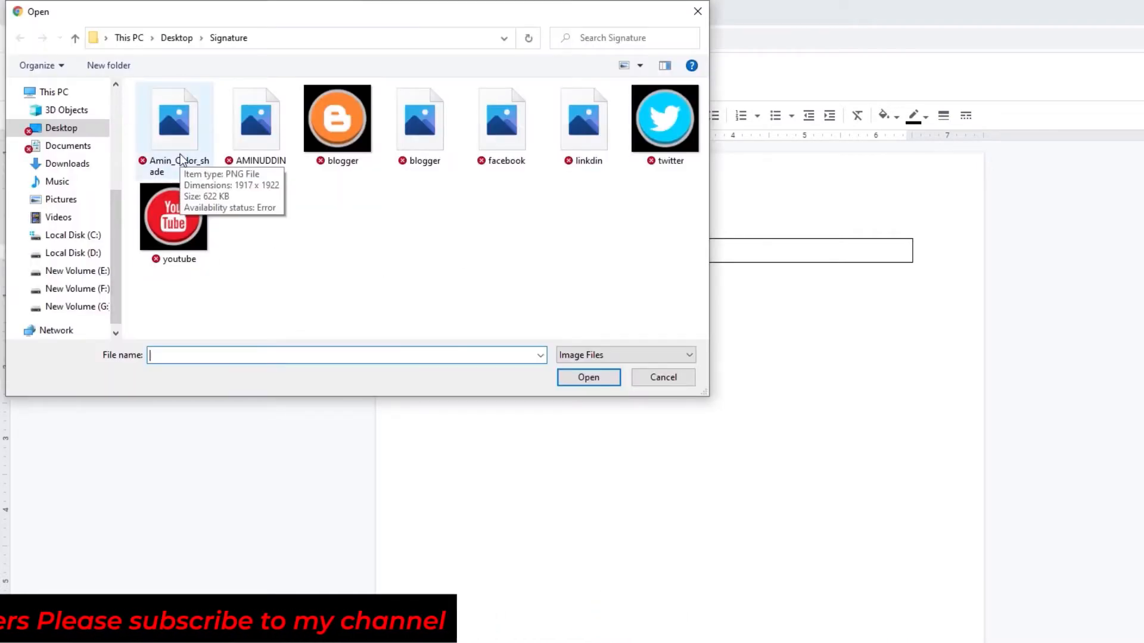
pyautogui.click(181, 133)
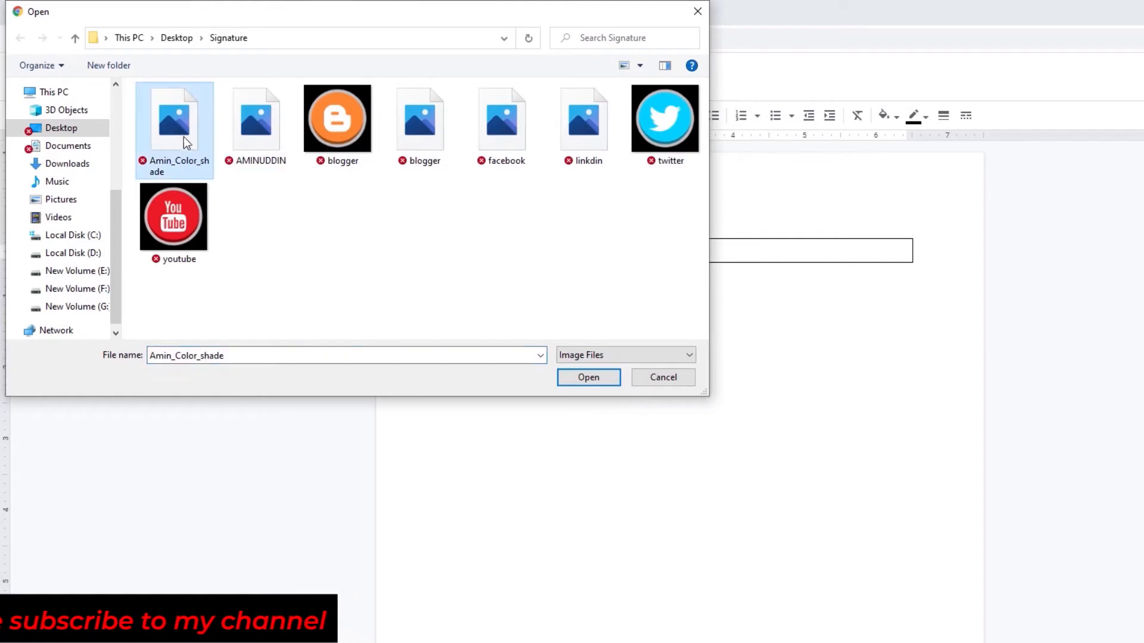
pyautogui.click(596, 377)
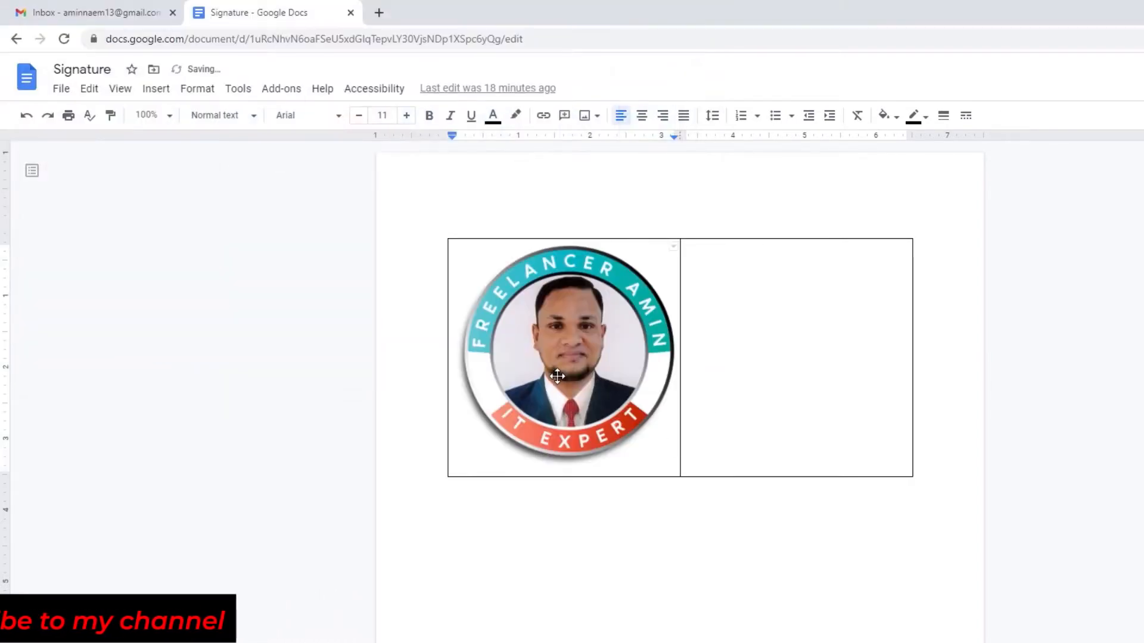
pyautogui.click(611, 439)
pyautogui.moveTo(676, 469)
pyautogui.mouseDown()
pyautogui.moveTo(603, 405)
pyautogui.moveTo(688, 462)
pyautogui.moveTo(653, 465)
pyautogui.mouseUp()
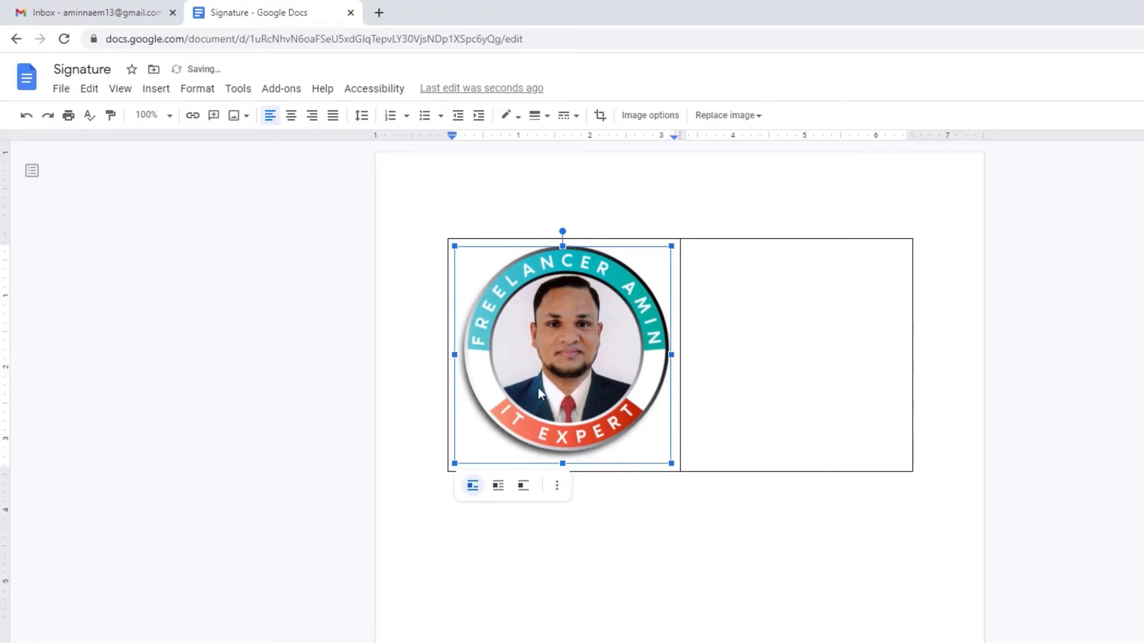
# Copy the Sig_text lines from "Regards with" through the e-mail line and paste them into the table's second cell
pyautogui.click(746, 298)
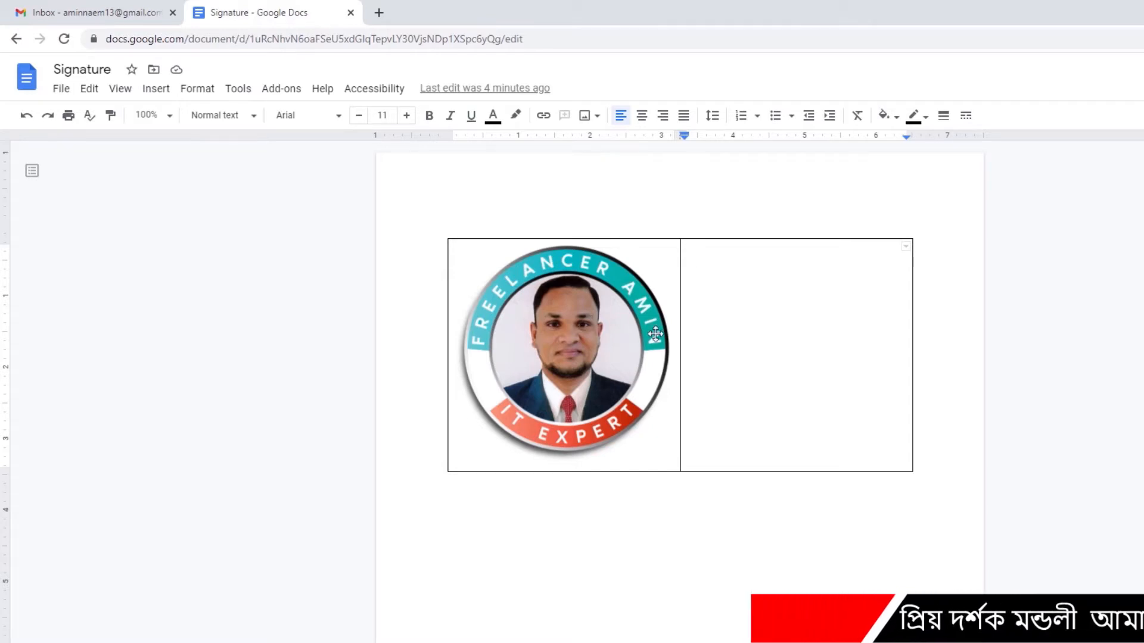
pyautogui.hotkey('alt', 'Tab')
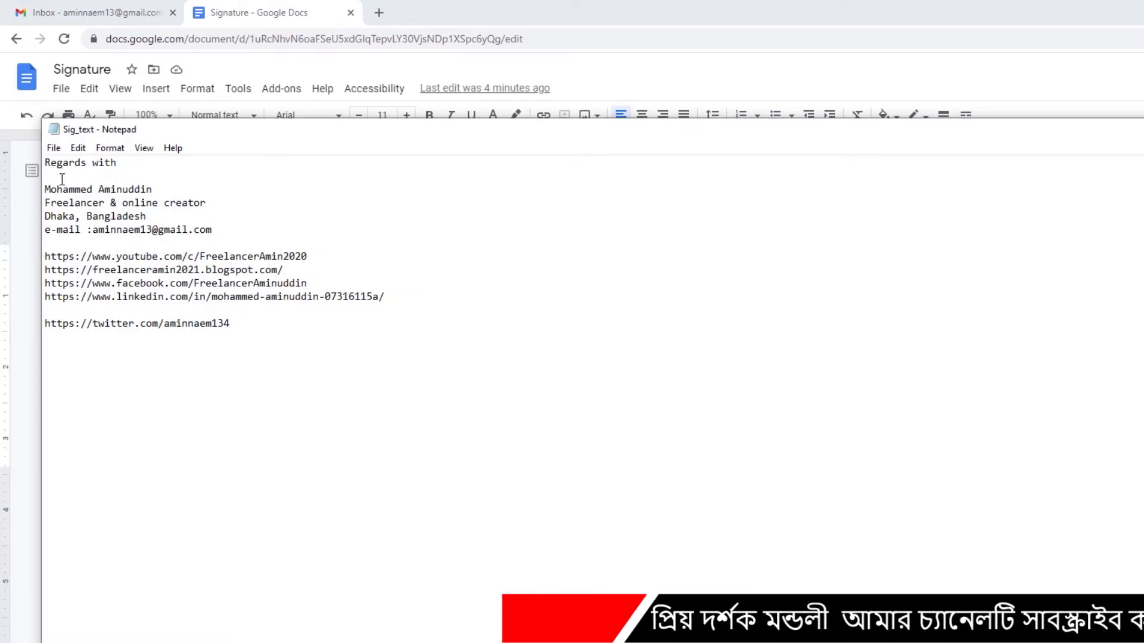
pyautogui.moveTo(213, 230); pyautogui.dragTo(47, 161)
pyautogui.hotkey('ctrl', 'c')
pyautogui.hotkey('alt', 'Tab')
pyautogui.click(755, 334)
pyautogui.hotkey('ctrl', 'v')
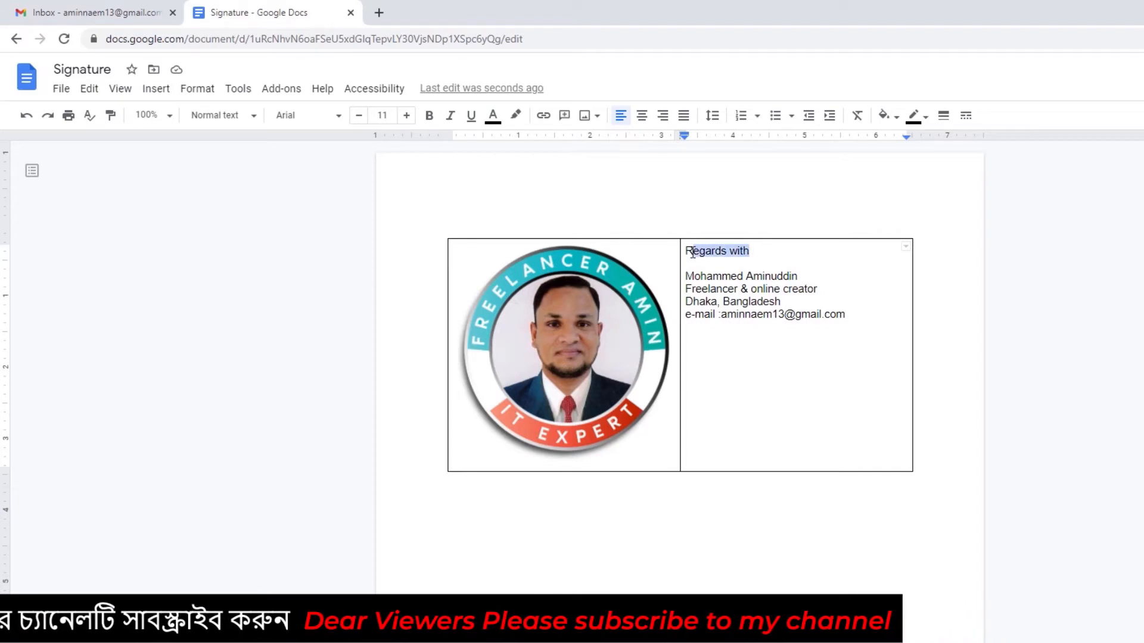
# Make the "Regards with" line and the full-name line below it bold
pyautogui.click(428, 115)
pyautogui.click(812, 276)
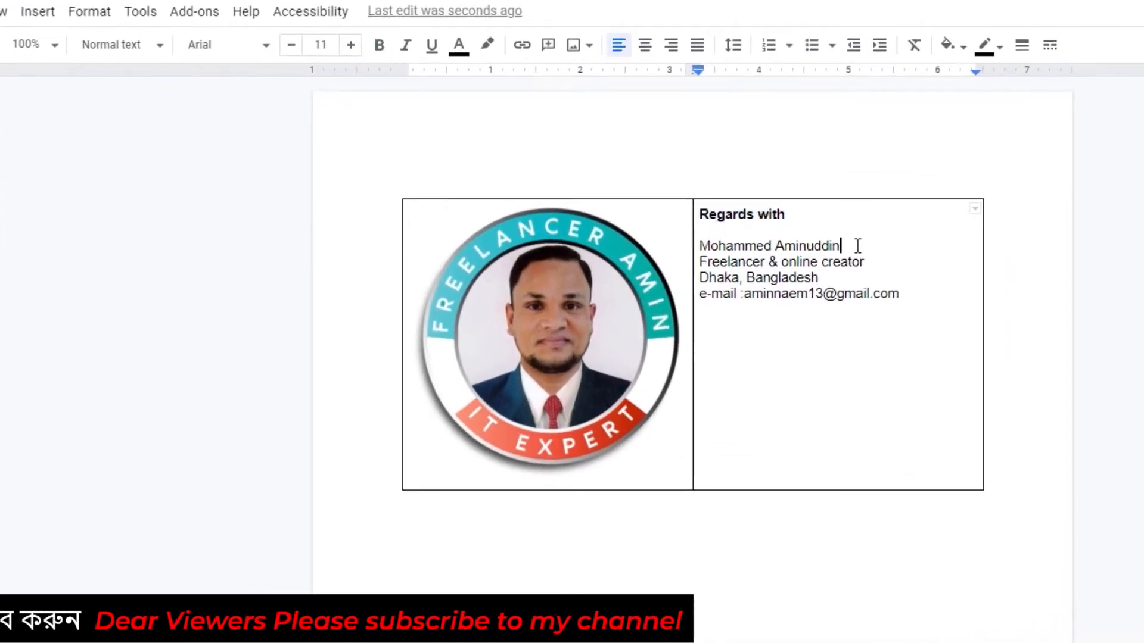
pyautogui.moveTo(851, 246); pyautogui.dragTo(702, 241)
pyautogui.click(377, 48)
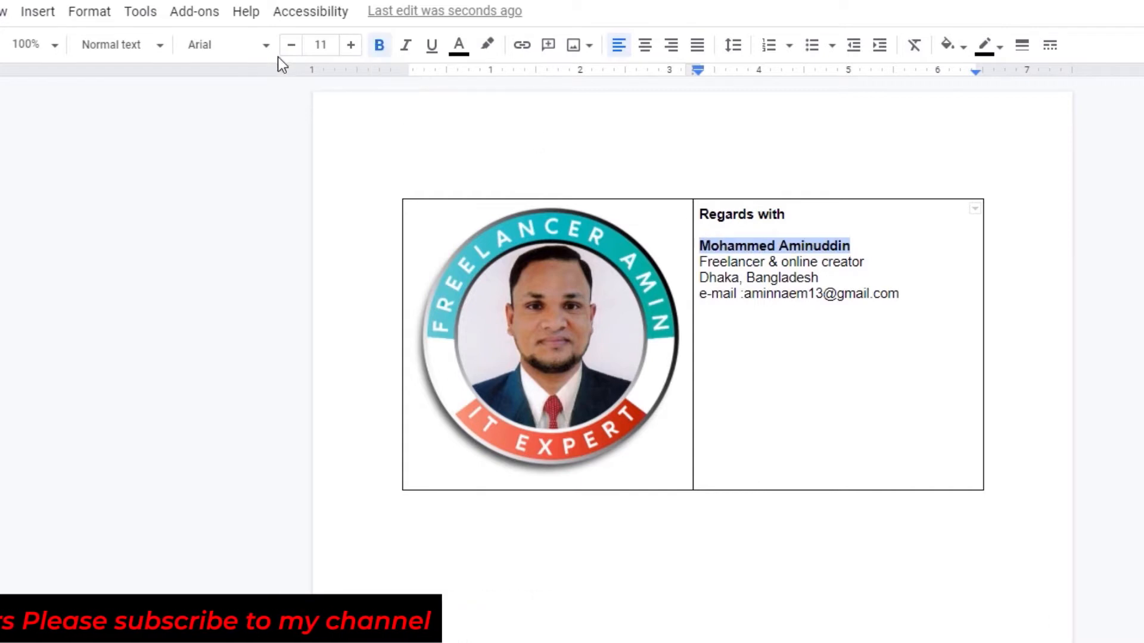
# Set the full-name line in the Oswald font and colour it light blue
pyautogui.click(267, 47)
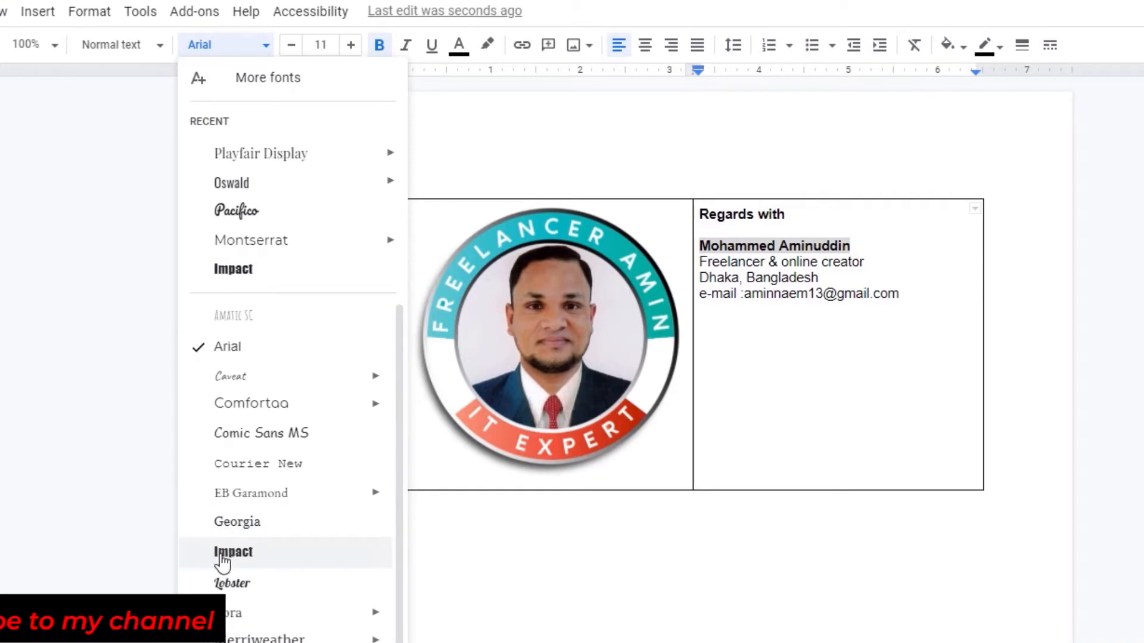
pyautogui.moveTo(401, 462); pyautogui.dragTo(350, 375)
pyautogui.scroll(-3, 353, 381)
pyautogui.click(292, 539)
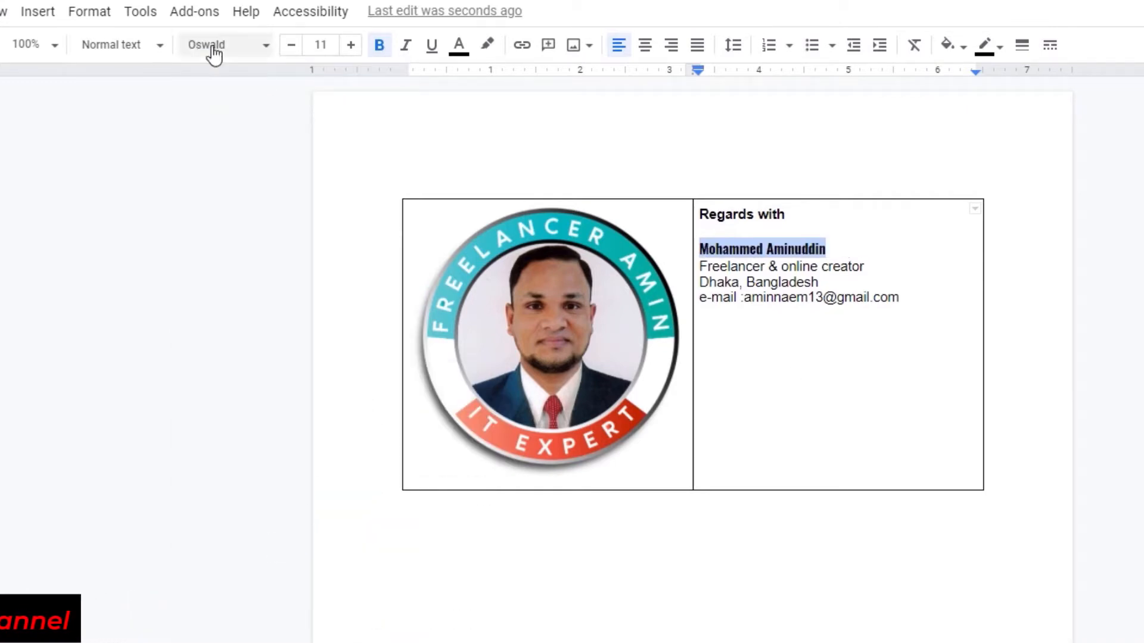
pyautogui.click(458, 47)
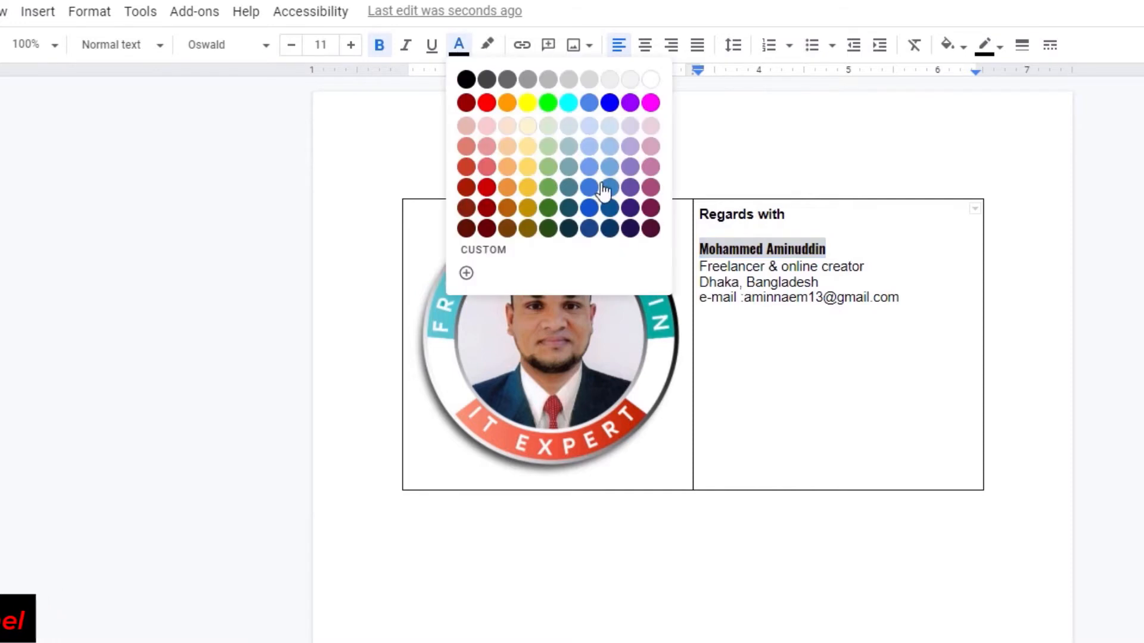
pyautogui.click(588, 166)
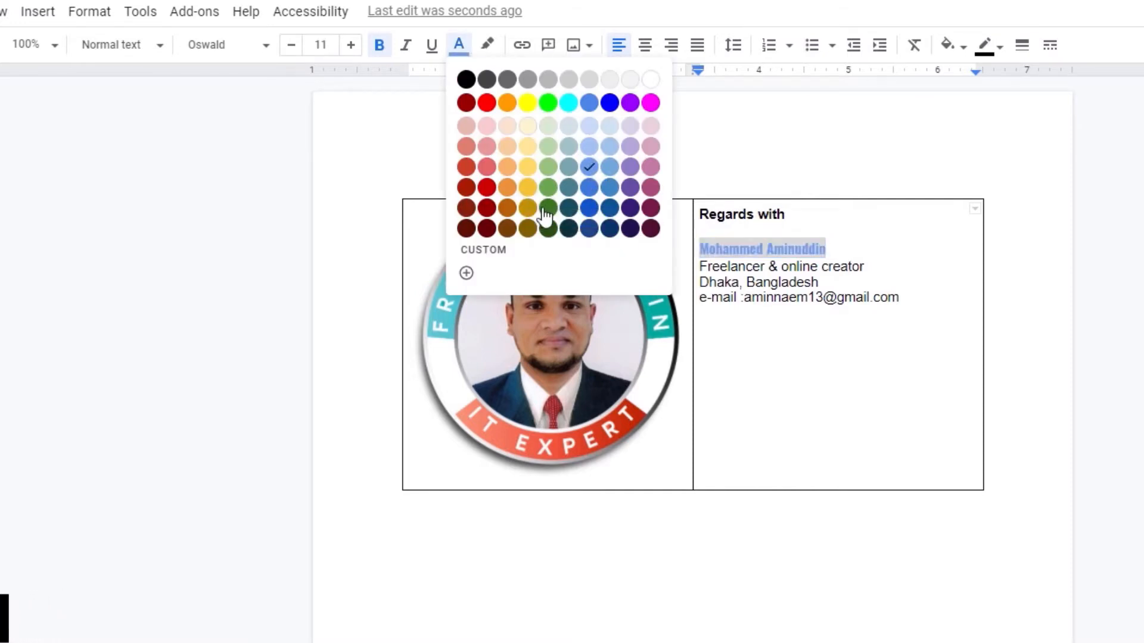
pyautogui.click(877, 350)
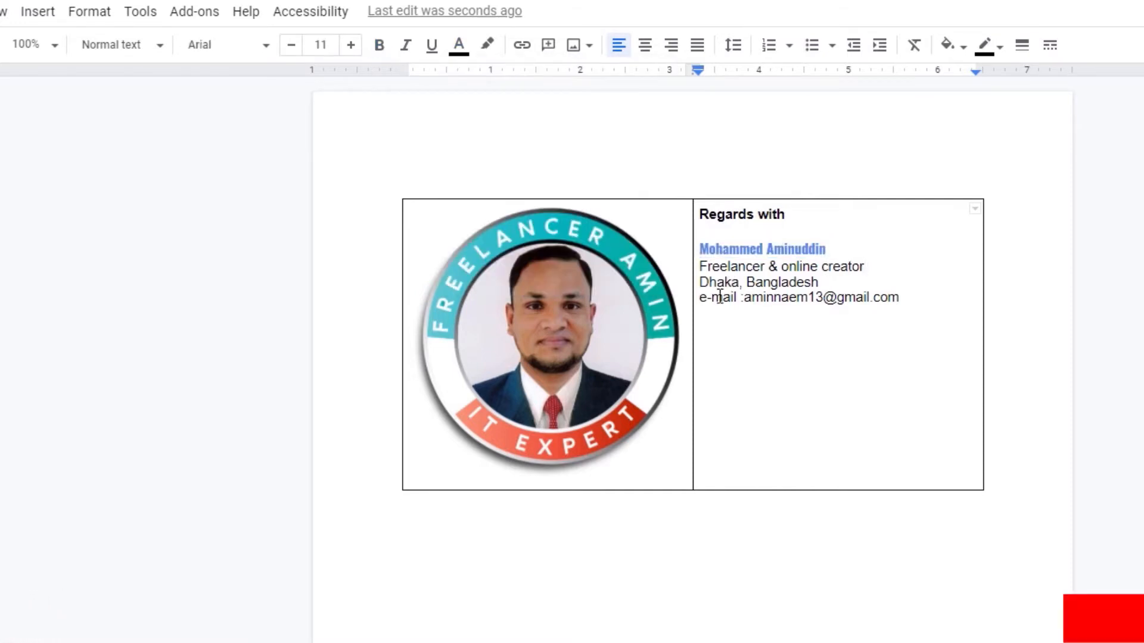
# Turn the e-mail address in the second cell into a hyperlink
pyautogui.moveTo(746, 298); pyautogui.dragTo(898, 303)
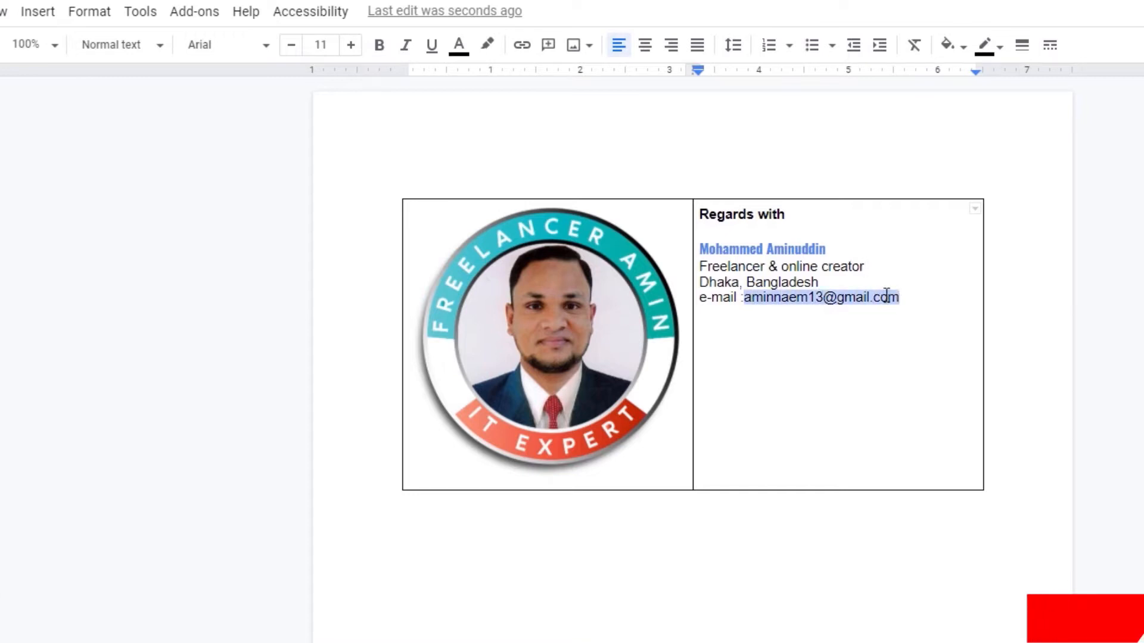
pyautogui.rightClick(887, 296)
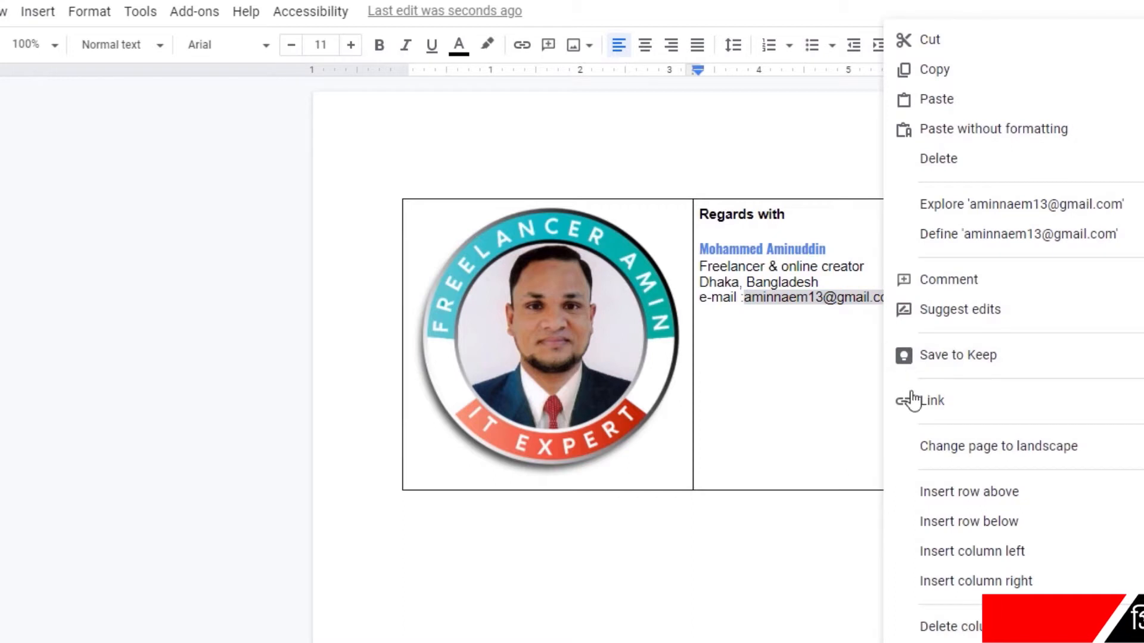
pyautogui.click(909, 403)
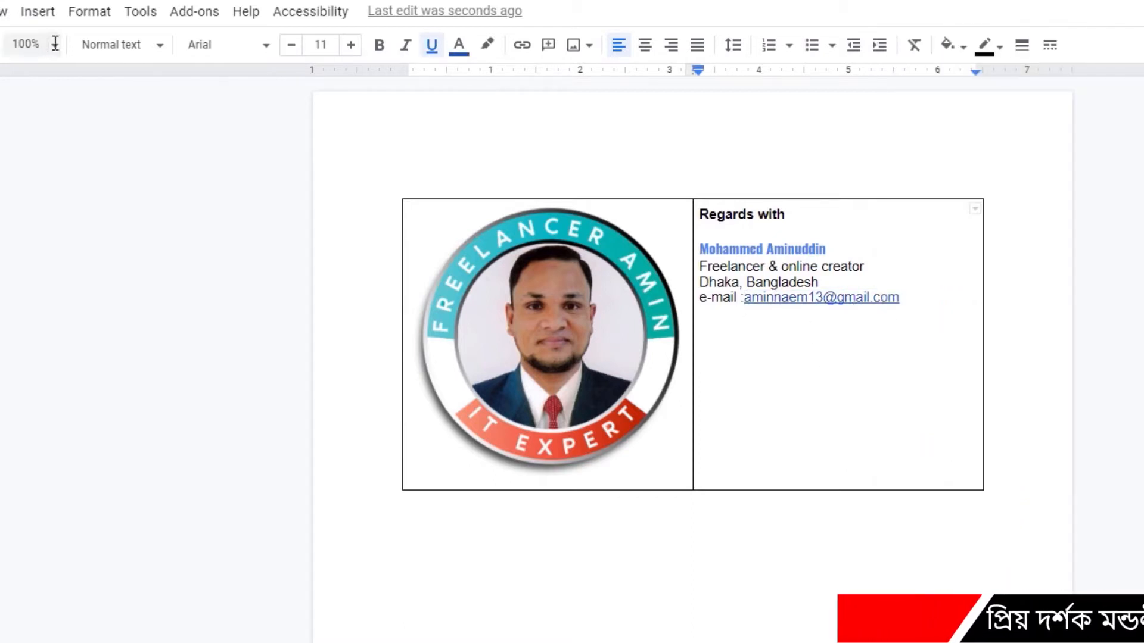
# Insert the facebook image from the computer at the end of the e-mail line in the second cell
pyautogui.click(36, 18)
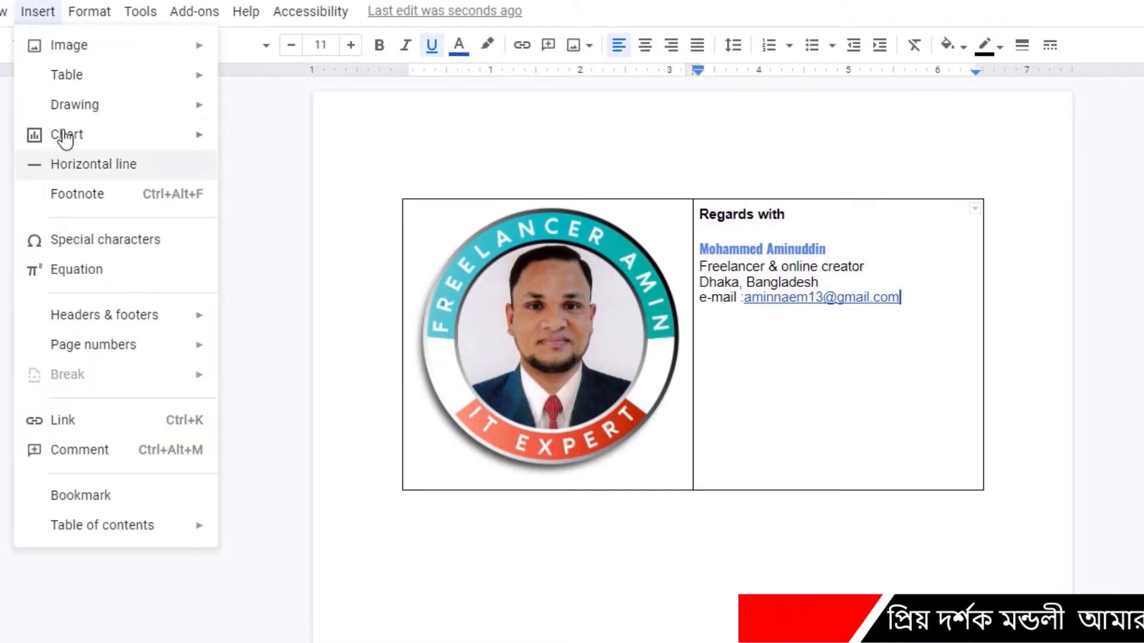
pyautogui.moveTo(79, 48)
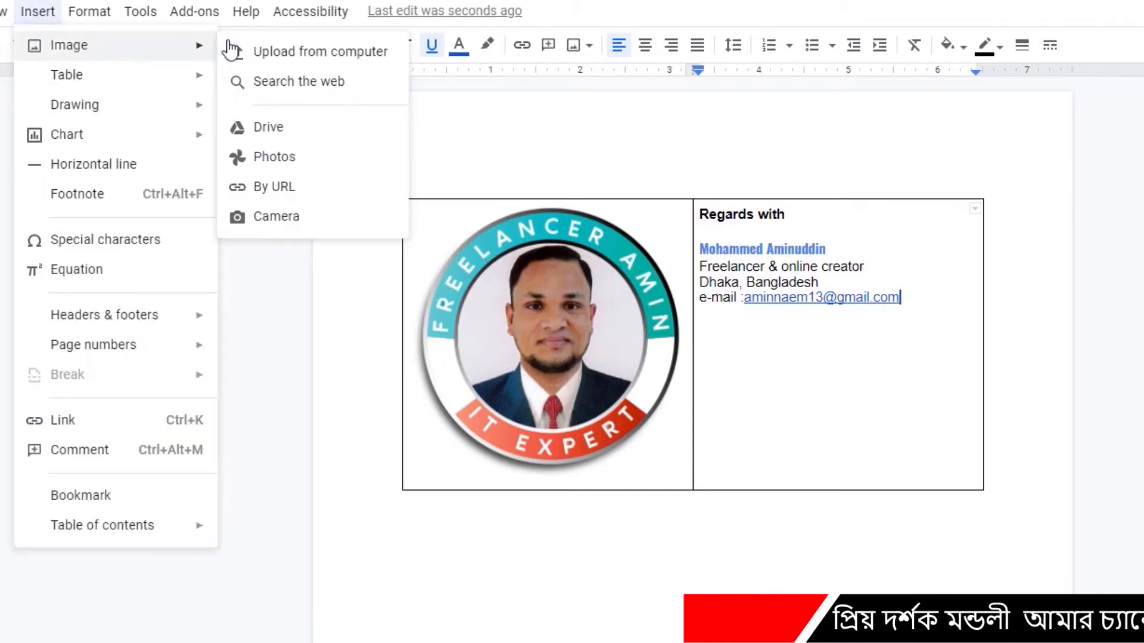
pyautogui.click(286, 57)
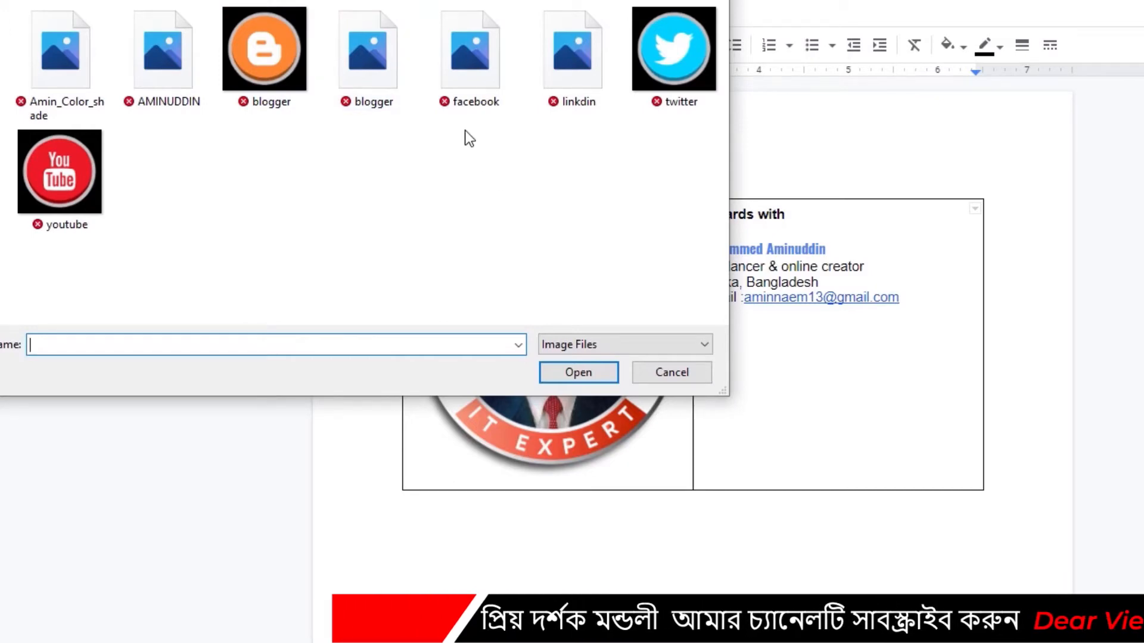
pyautogui.click(485, 62)
pyautogui.click(583, 370)
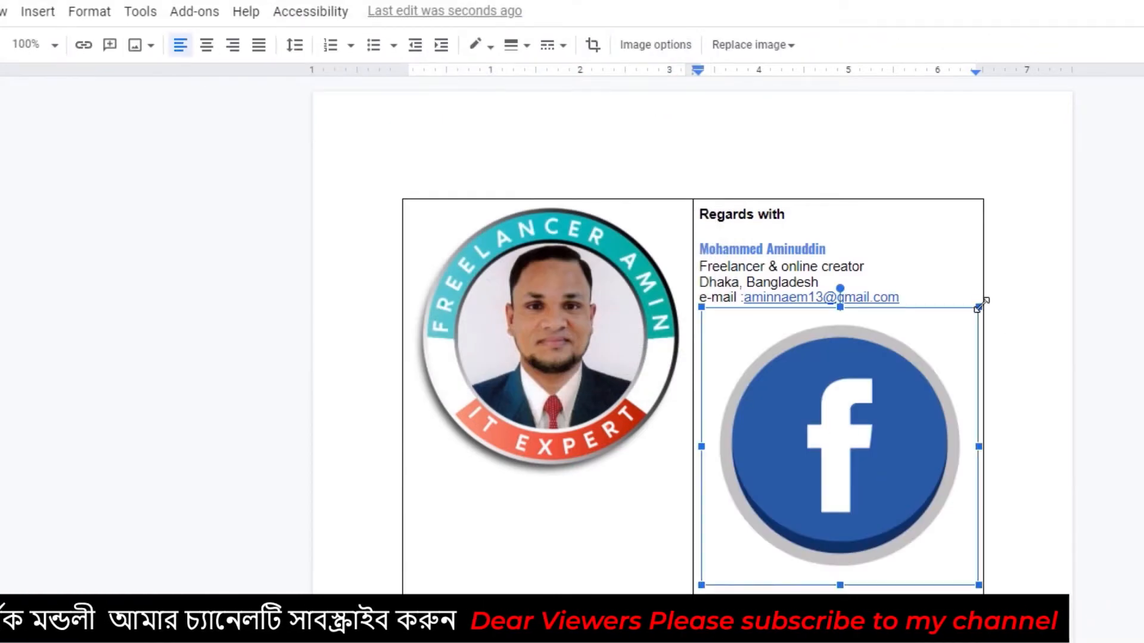
# Shrink the Facebook image to a small icon and place it on its own line below the e-mail address
pyautogui.moveTo(979, 305); pyautogui.dragTo(736, 352)
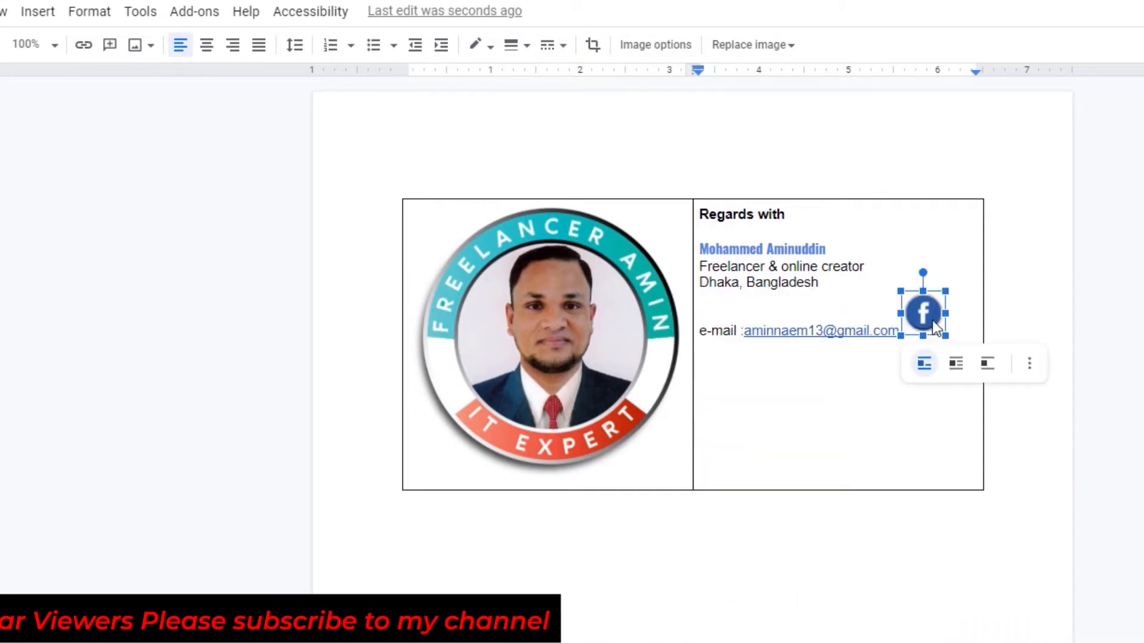
pyautogui.moveTo(927, 314); pyautogui.dragTo(756, 374)
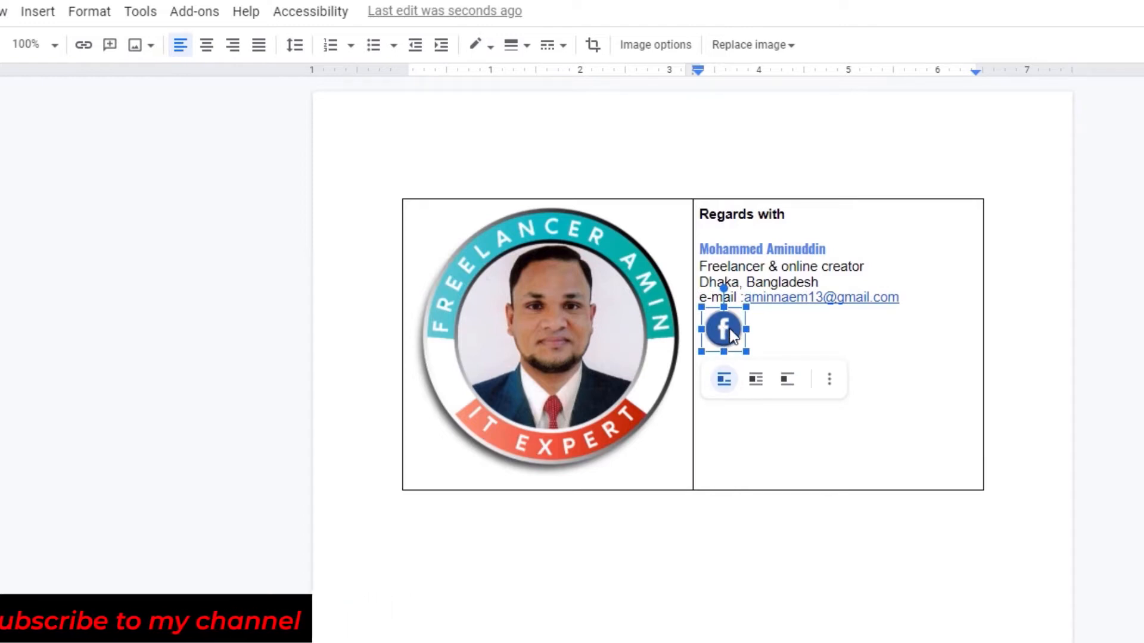
pyautogui.press('Down')
pyautogui.click(710, 332)
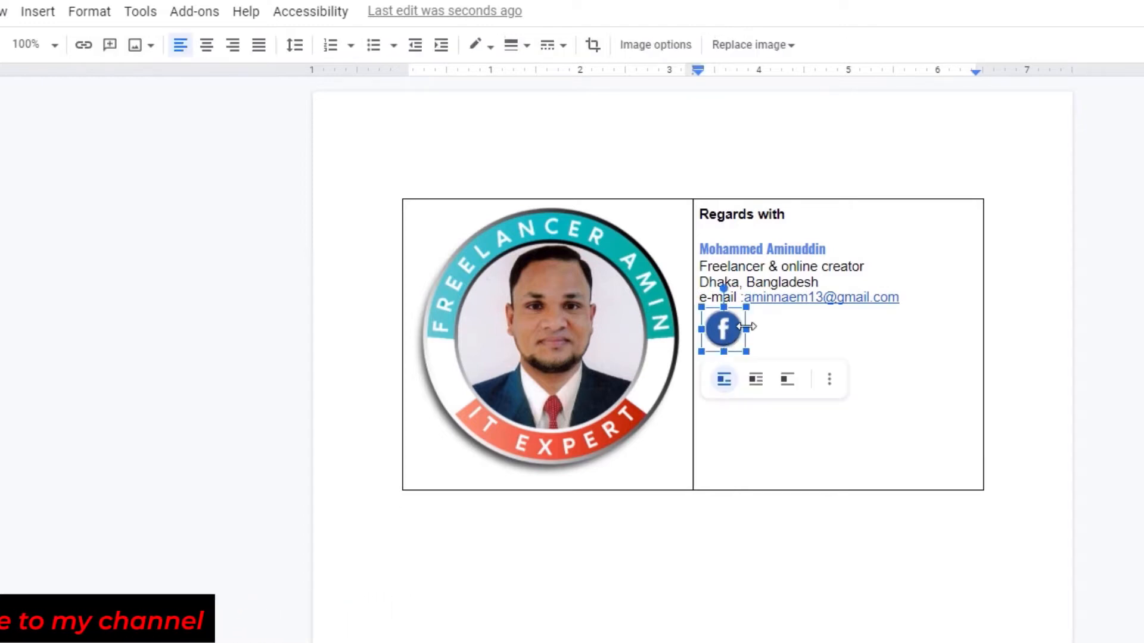
pyautogui.moveTo(746, 352); pyautogui.dragTo(762, 367)
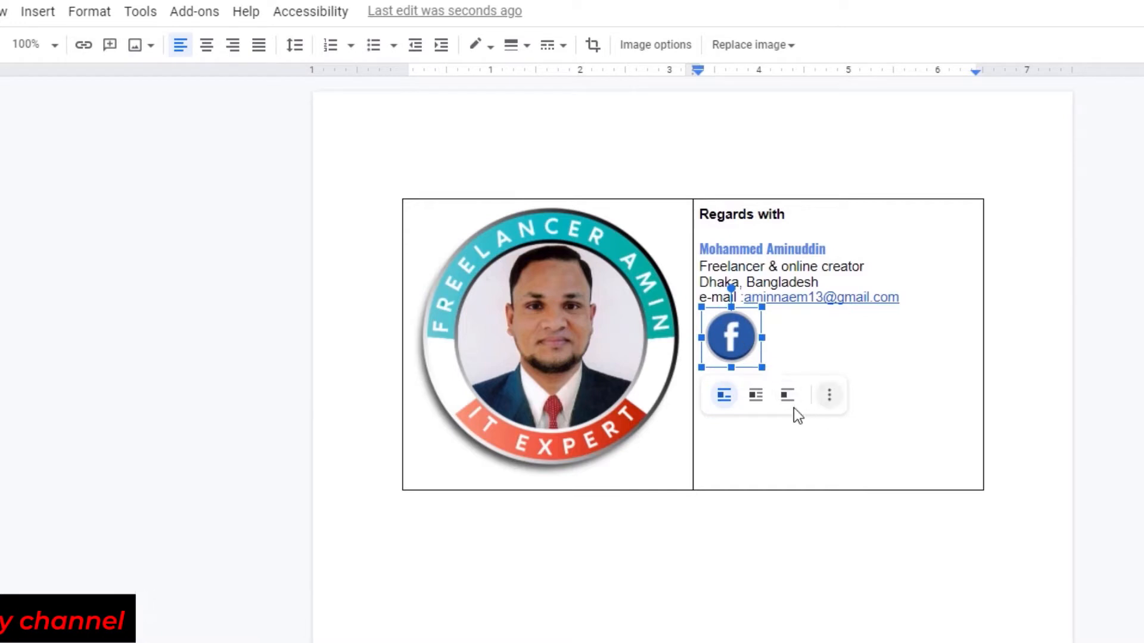
pyautogui.click(778, 454)
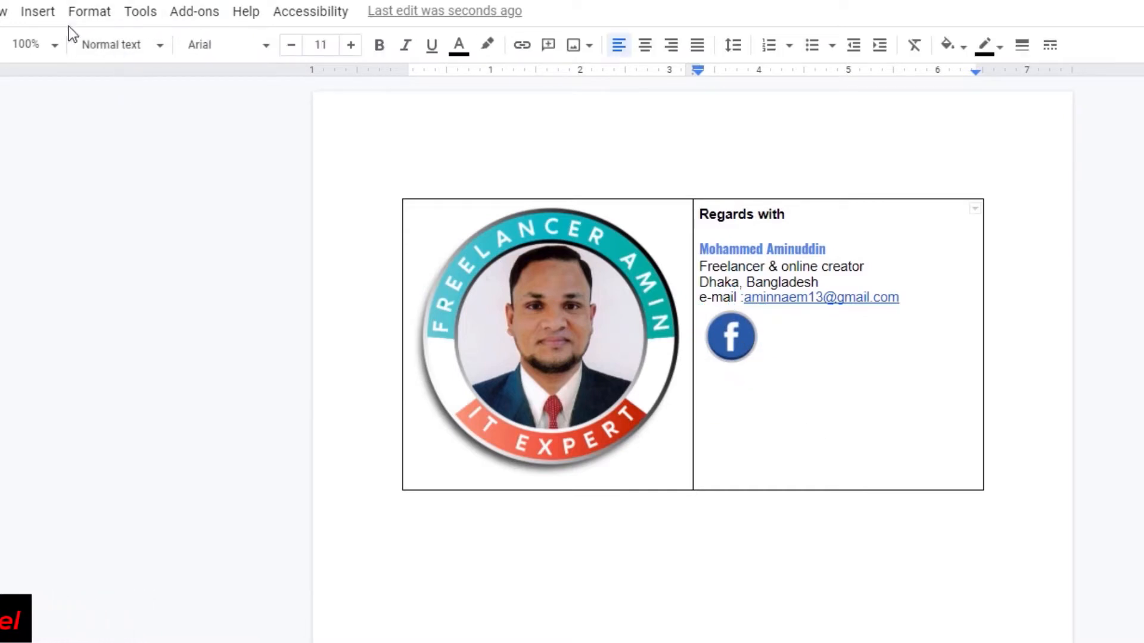
# Insert the linkdin image from the computer after the Facebook icon and shrink it to the same size
pyautogui.click(38, 17)
pyautogui.moveTo(60, 44)
pyautogui.click(238, 50)
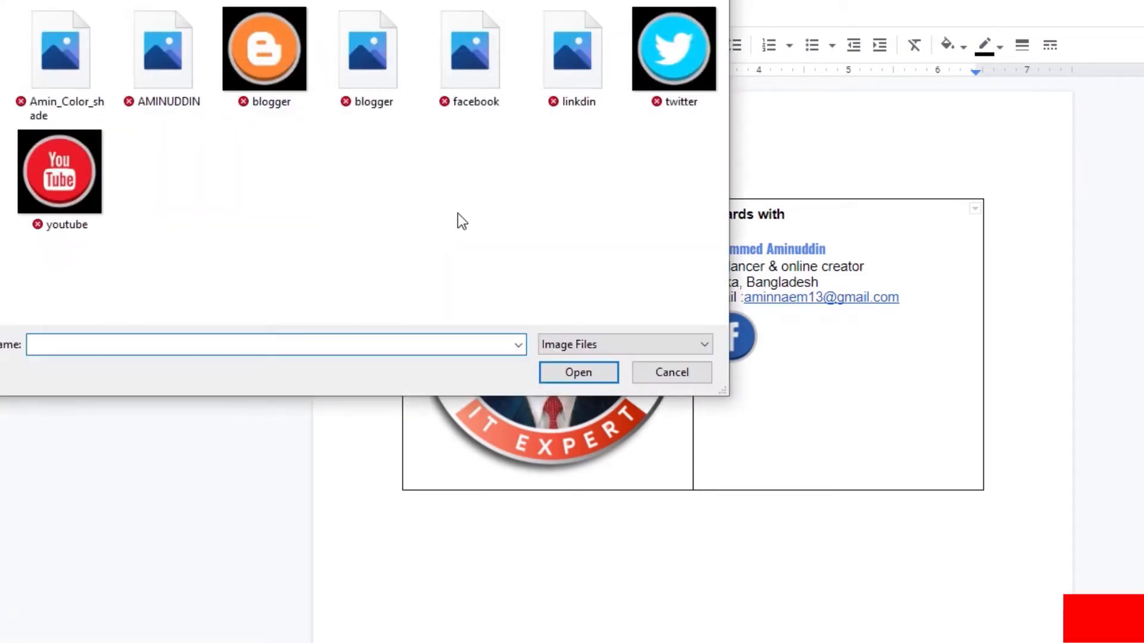
pyautogui.click(581, 69)
pyautogui.doubleClick(581, 70)
pyautogui.click(912, 546)
pyautogui.moveTo(976, 642); pyautogui.dragTo(707, 431)
pyautogui.click(828, 363)
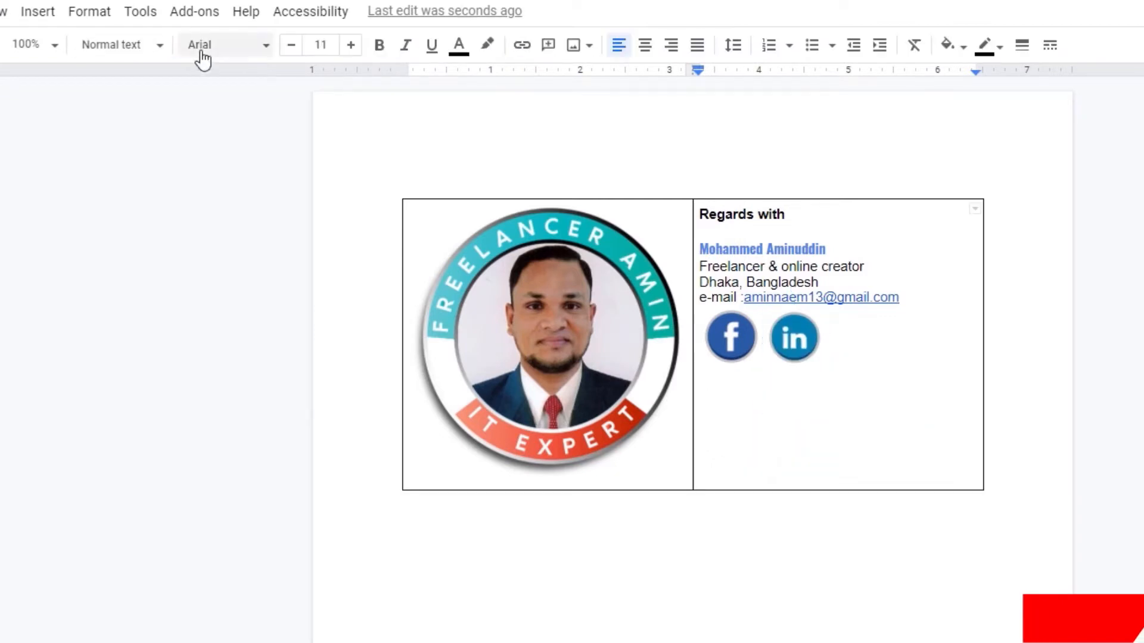
pyautogui.click(37, 11)
pyautogui.moveTo(173, 47)
pyautogui.click(285, 58)
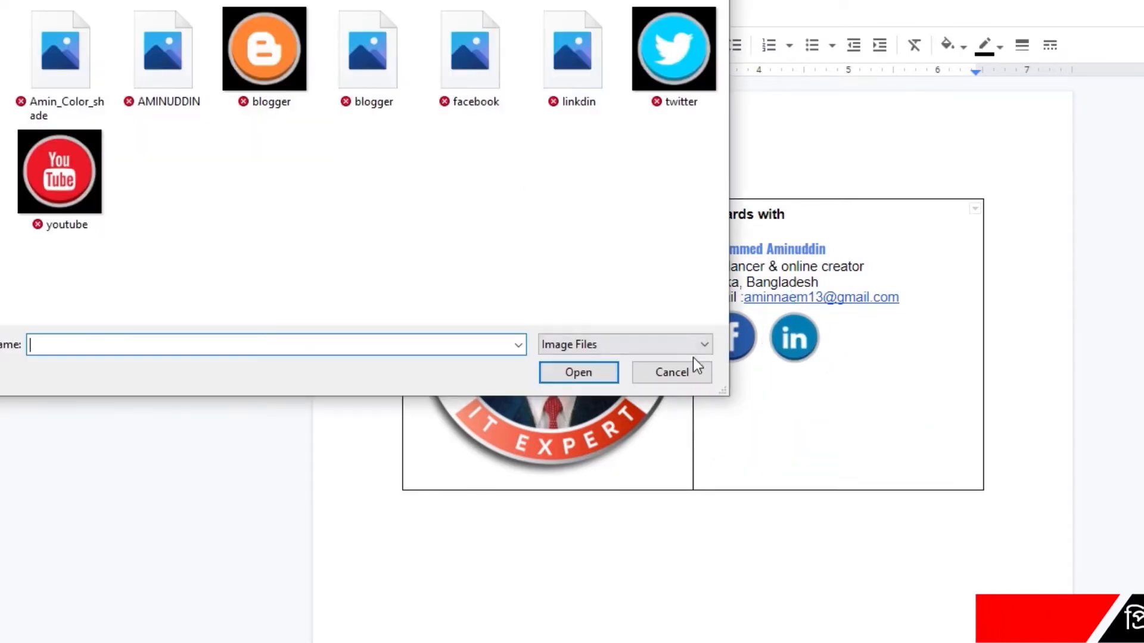
pyautogui.click(672, 372)
pyautogui.click(795, 339)
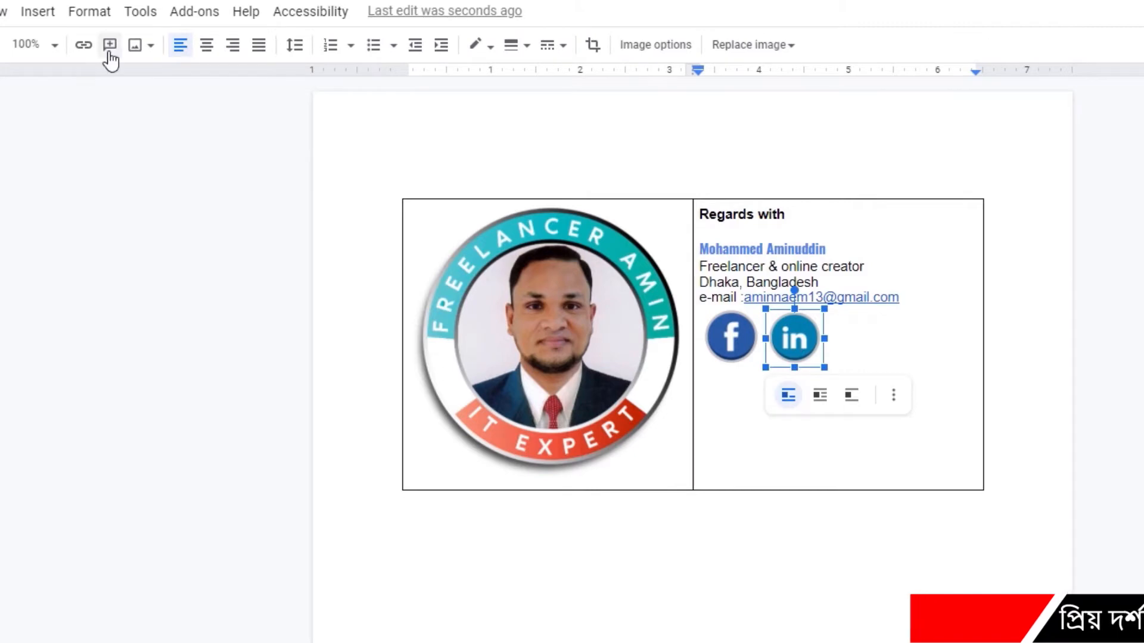
# Try to insert the first blogger image file, the one with the orange thumbnail, from the computer
pyautogui.click(37, 11)
pyautogui.moveTo(148, 51)
pyautogui.click(285, 54)
pyautogui.click(299, 101)
pyautogui.click(580, 374)
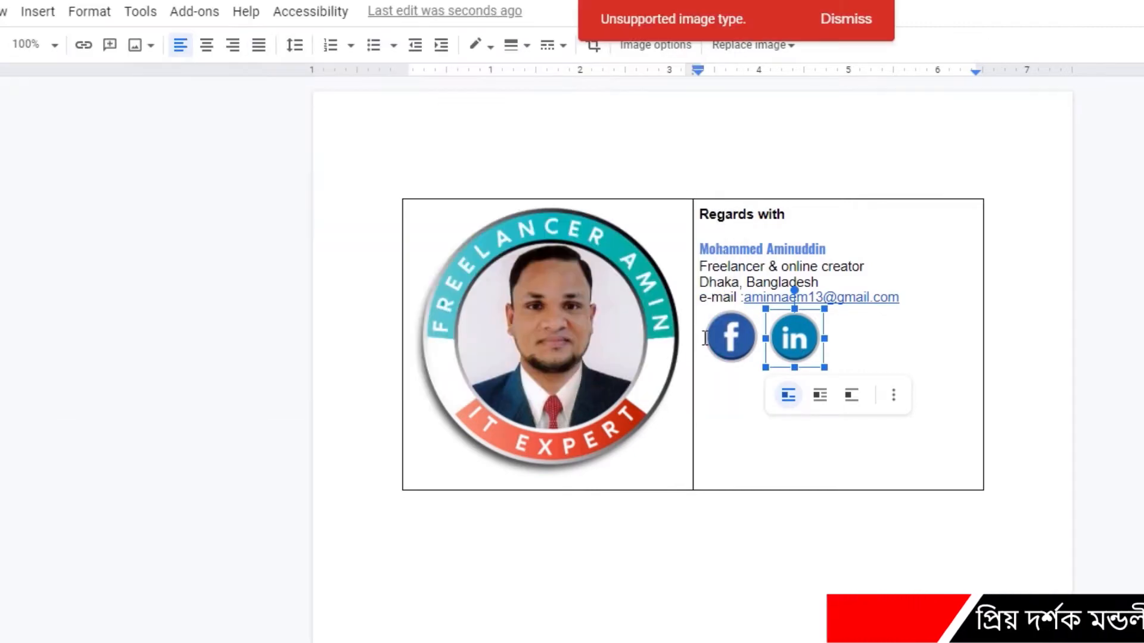
# Insert the youtube image from the computer after the LinkedIn icon and shrink it to match the other icons
pyautogui.click(920, 335)
pyautogui.click(37, 12)
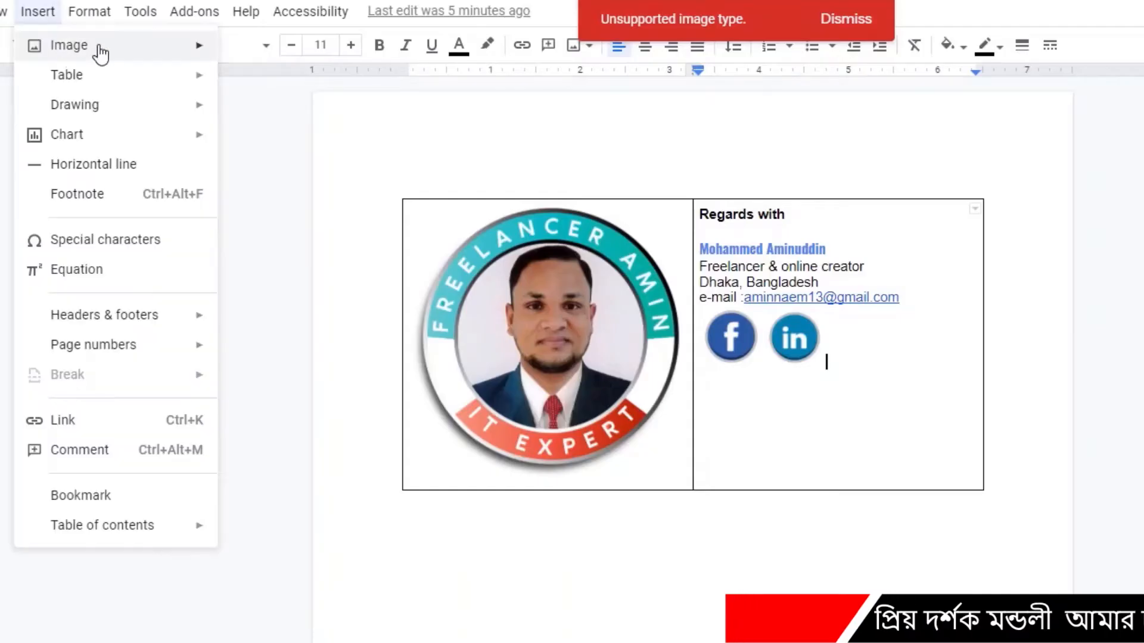
pyautogui.moveTo(70, 57)
pyautogui.click(285, 53)
pyautogui.click(59, 173)
pyautogui.click(577, 383)
pyautogui.moveTo(983, 641); pyautogui.dragTo(758, 441)
pyautogui.click(947, 358)
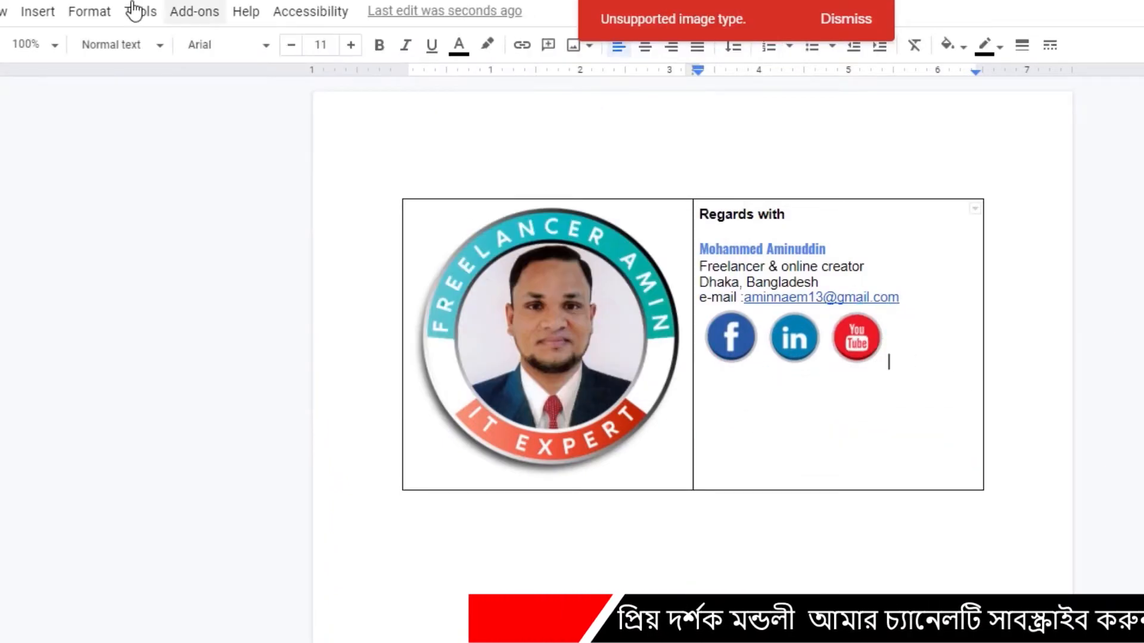
# Insert the second blogger image file from the computer after the YouTube icon and shrink it to match the other icons
pyautogui.click(38, 11)
pyautogui.moveTo(209, 48)
pyautogui.click(285, 49)
pyautogui.click(368, 90)
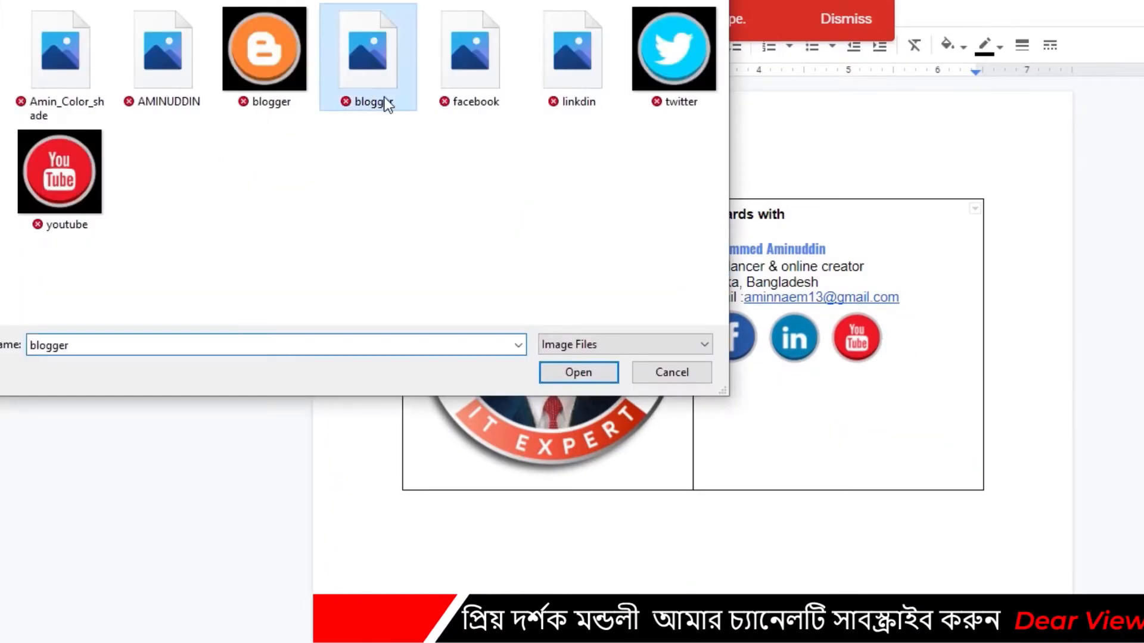
pyautogui.click(578, 379)
pyautogui.click(860, 503)
pyautogui.moveTo(981, 640); pyautogui.dragTo(759, 430)
pyautogui.moveTo(957, 307); pyautogui.dragTo(948, 316)
pyautogui.click(860, 348)
# Shrink the portrait logo in the first cell and narrow its column to fit
pyautogui.click(668, 457)
pyautogui.moveTo(681, 479); pyautogui.dragTo(597, 353)
pyautogui.moveTo(822, 299); pyautogui.dragTo(603, 217)
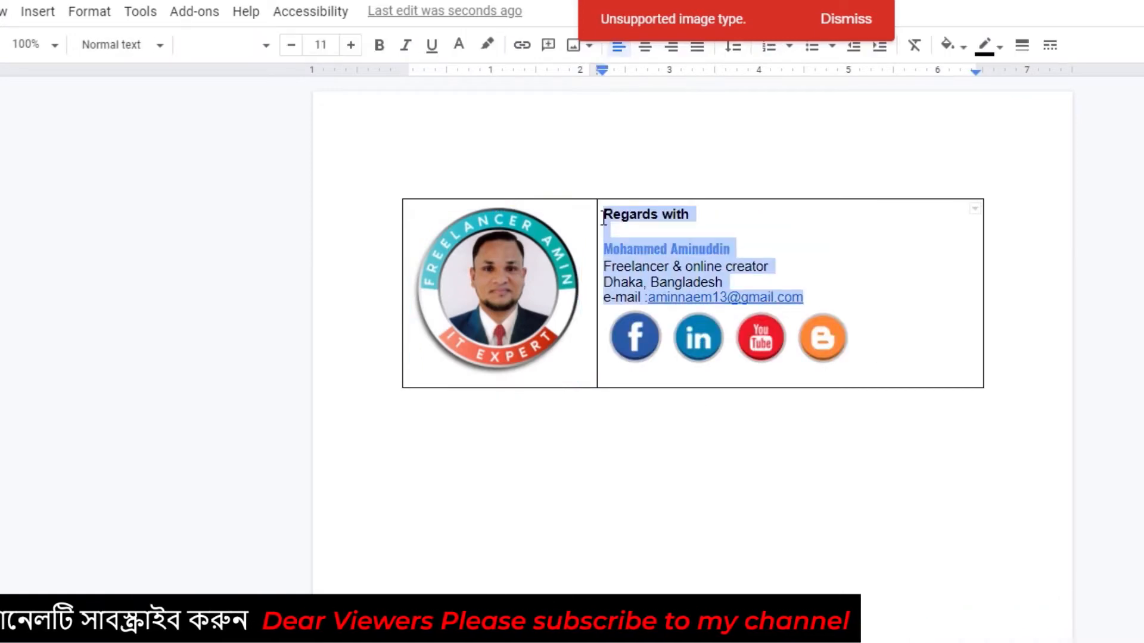
pyautogui.hotkey('ctrl', '+')
pyautogui.click(875, 315)
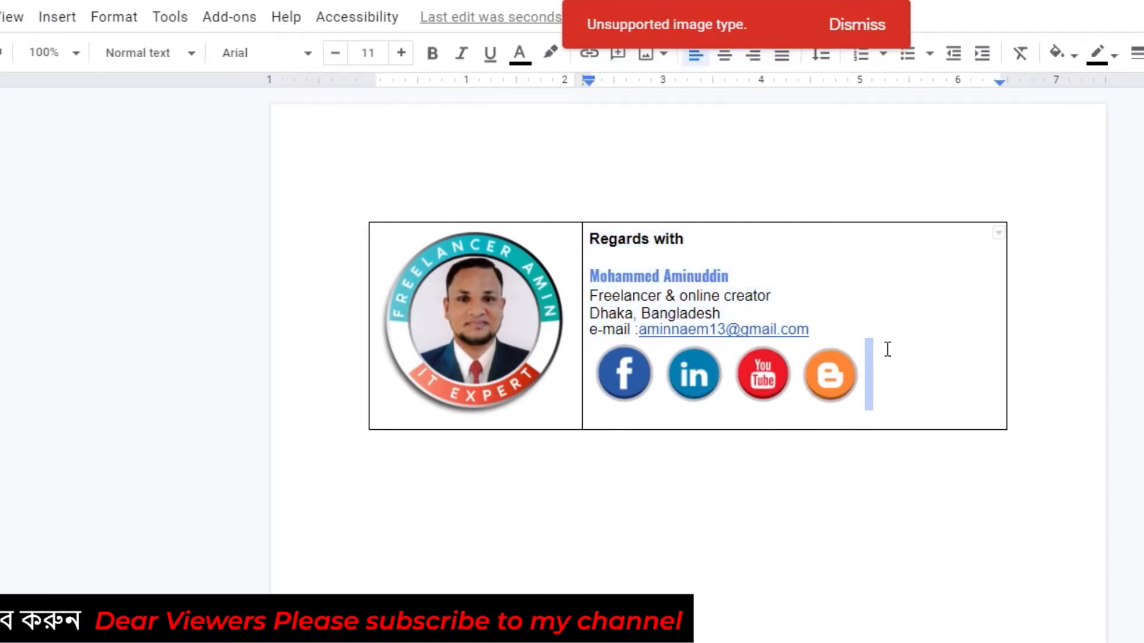
pyautogui.click(917, 586)
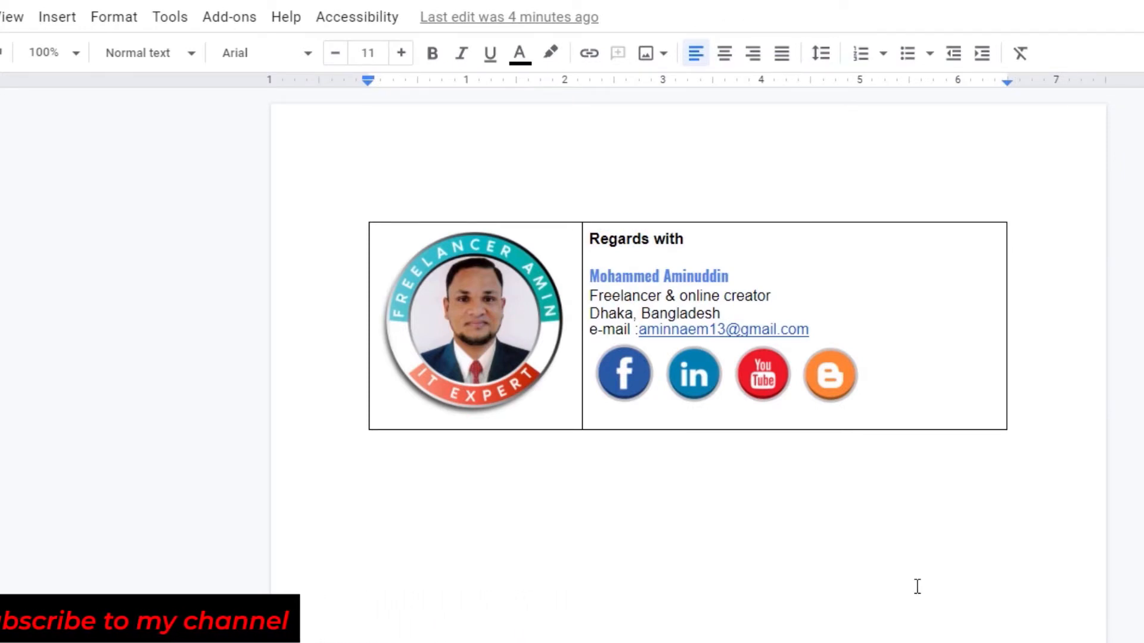
pyautogui.click(838, 382)
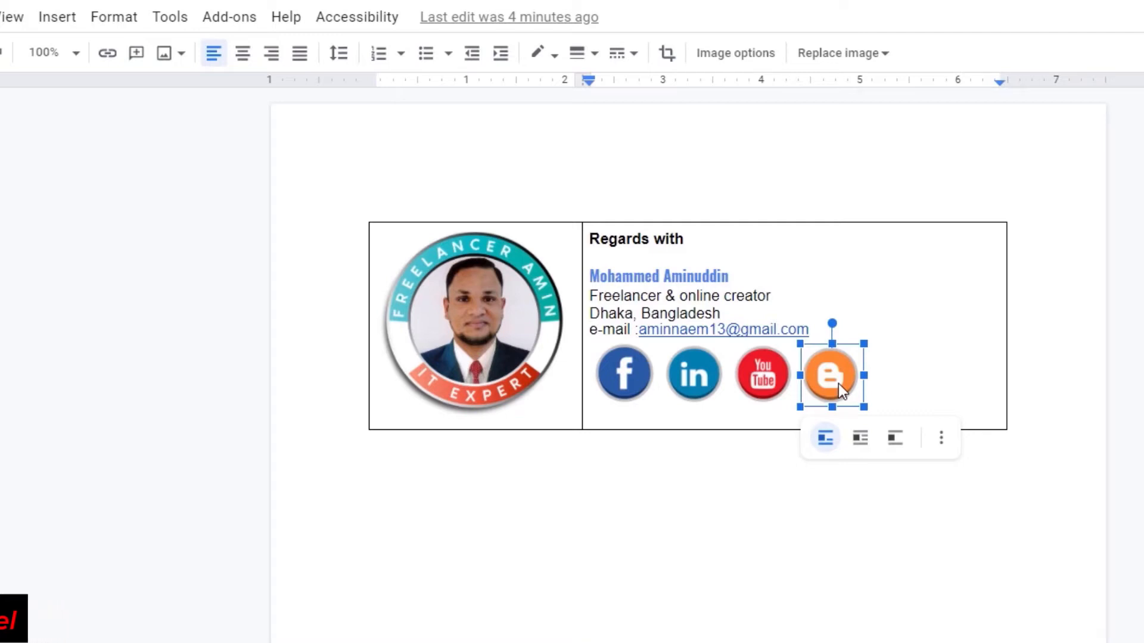
pyautogui.click(767, 375)
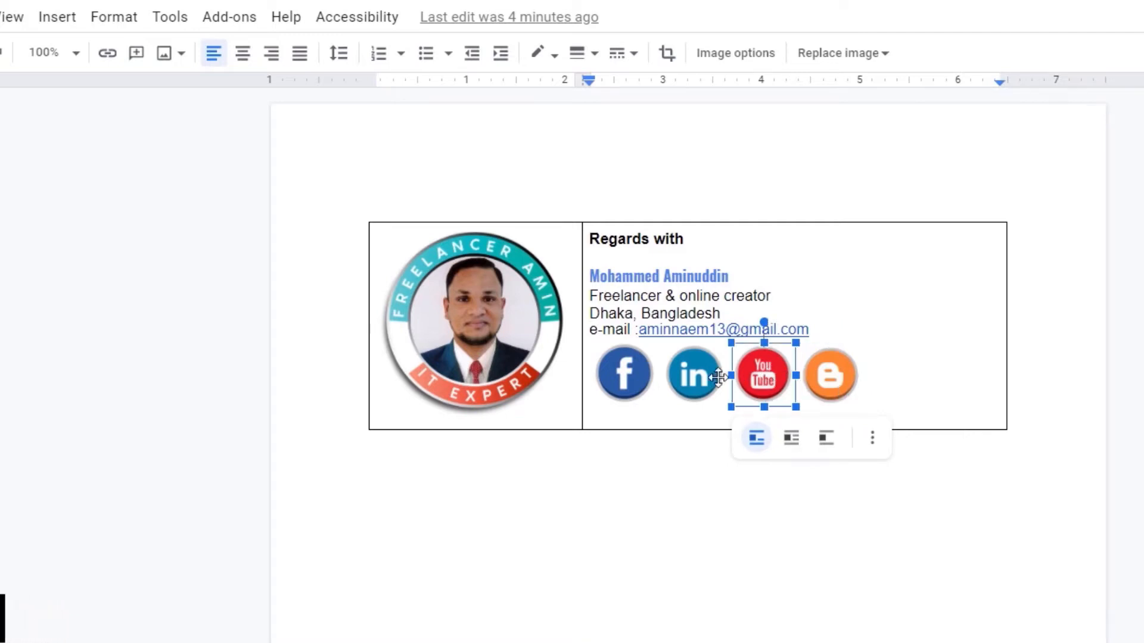
pyautogui.click(689, 380)
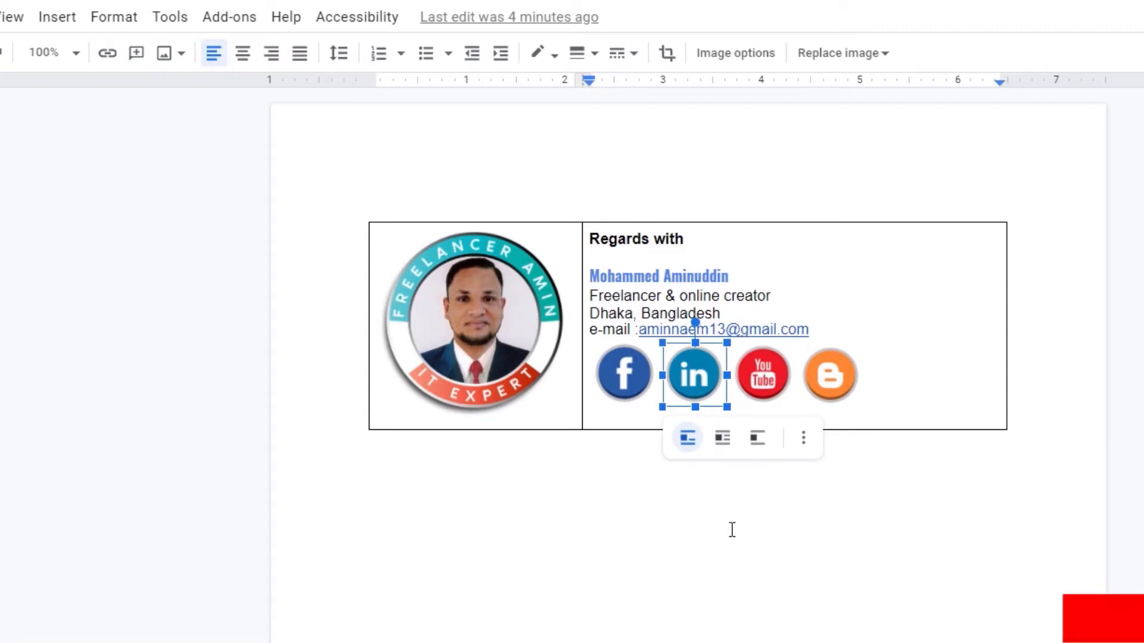
pyautogui.click(634, 383)
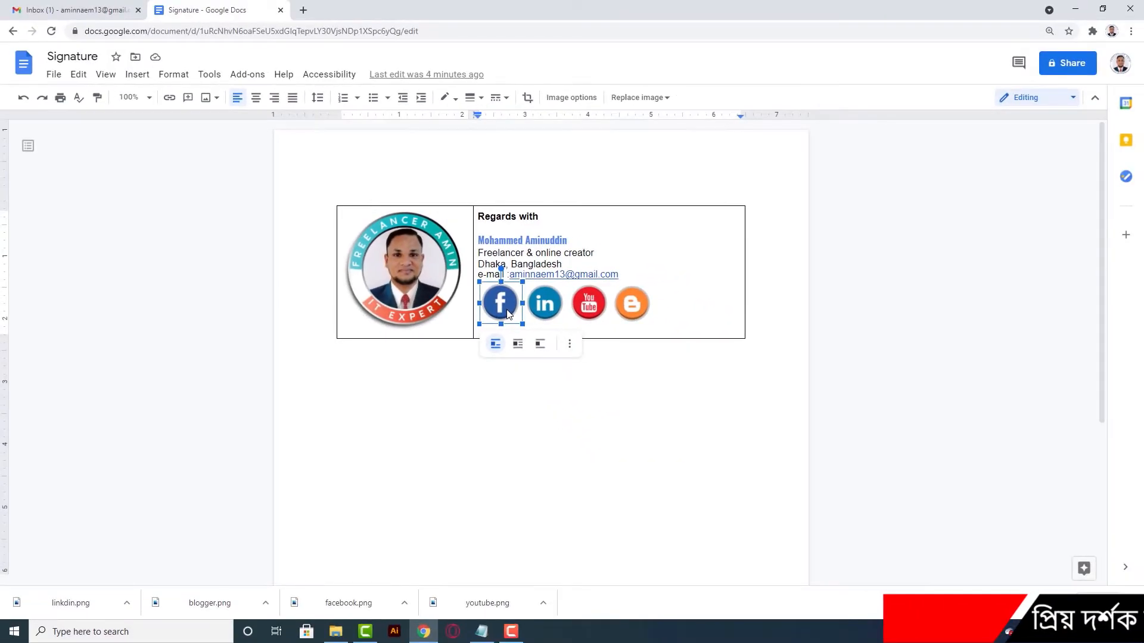
# Search the web for "softicons free icons" in a new browser tab
pyautogui.click(303, 10)
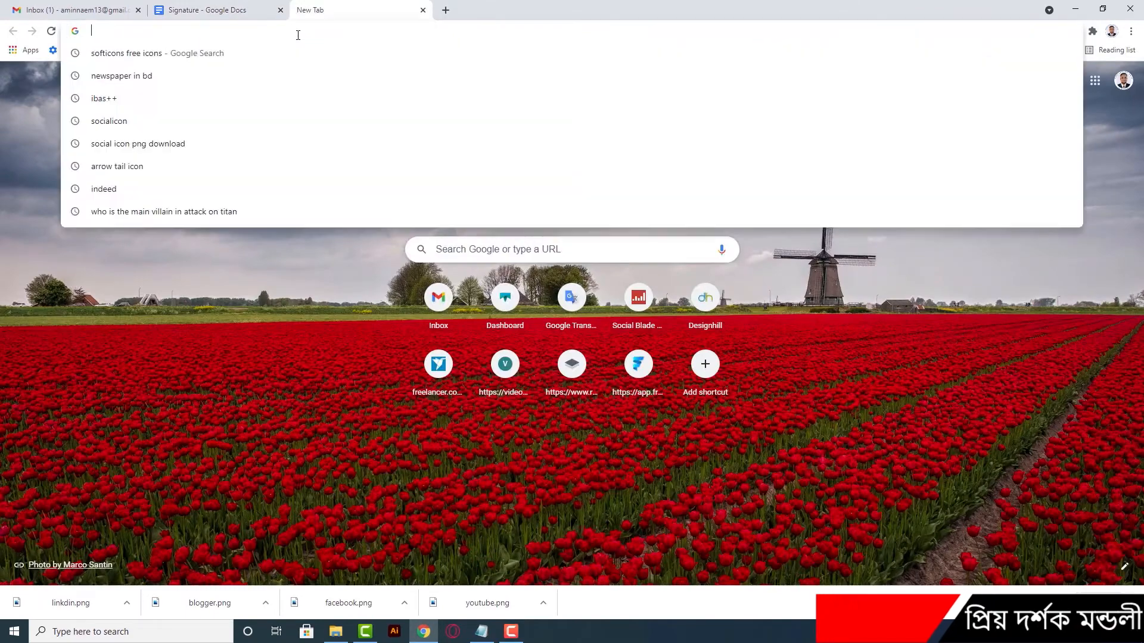
pyautogui.write('s')
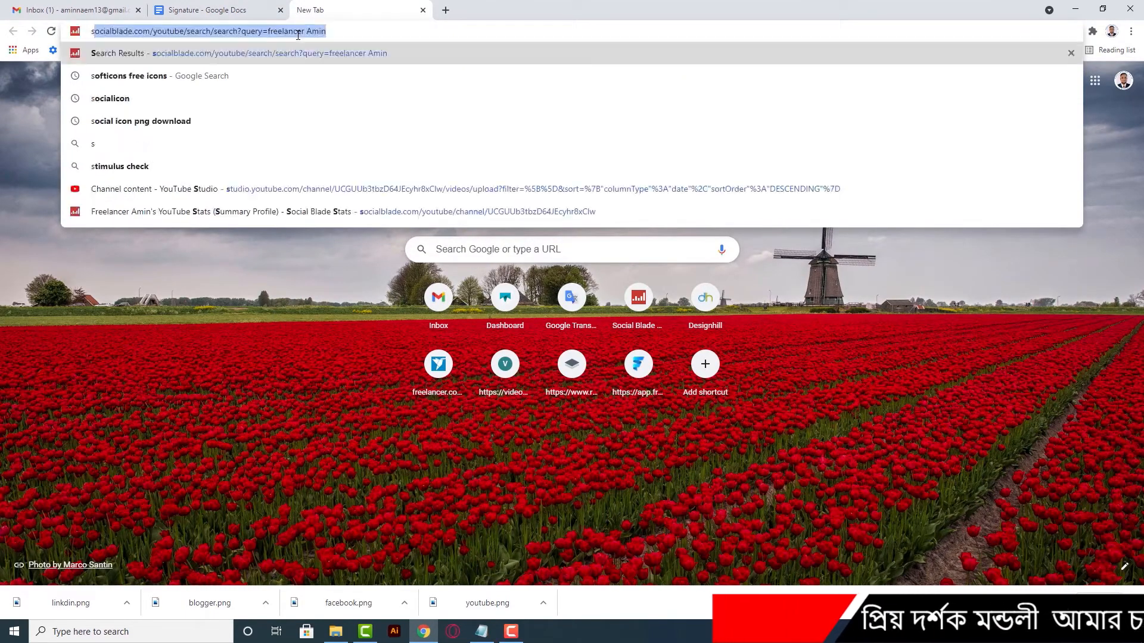
pyautogui.write('ofticons free icons')
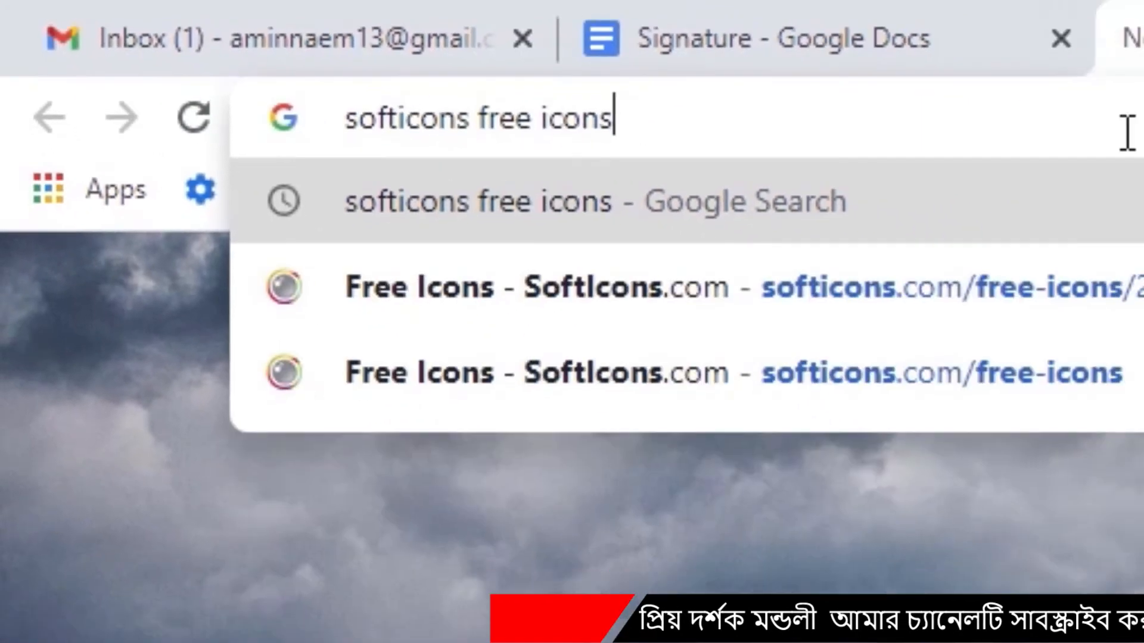
pyautogui.press('Return')
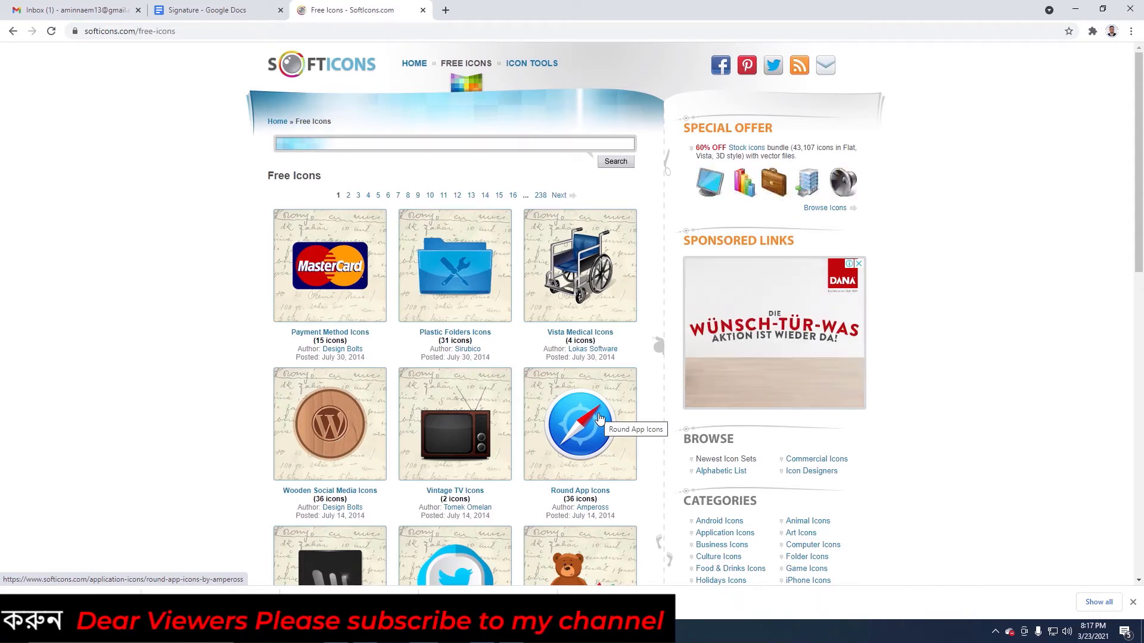
# Browse the free icon sets on Softicons, open the Extreme Folded Social Icons set past the advert and look through its icons
pyautogui.scroll(-4, 599, 418)
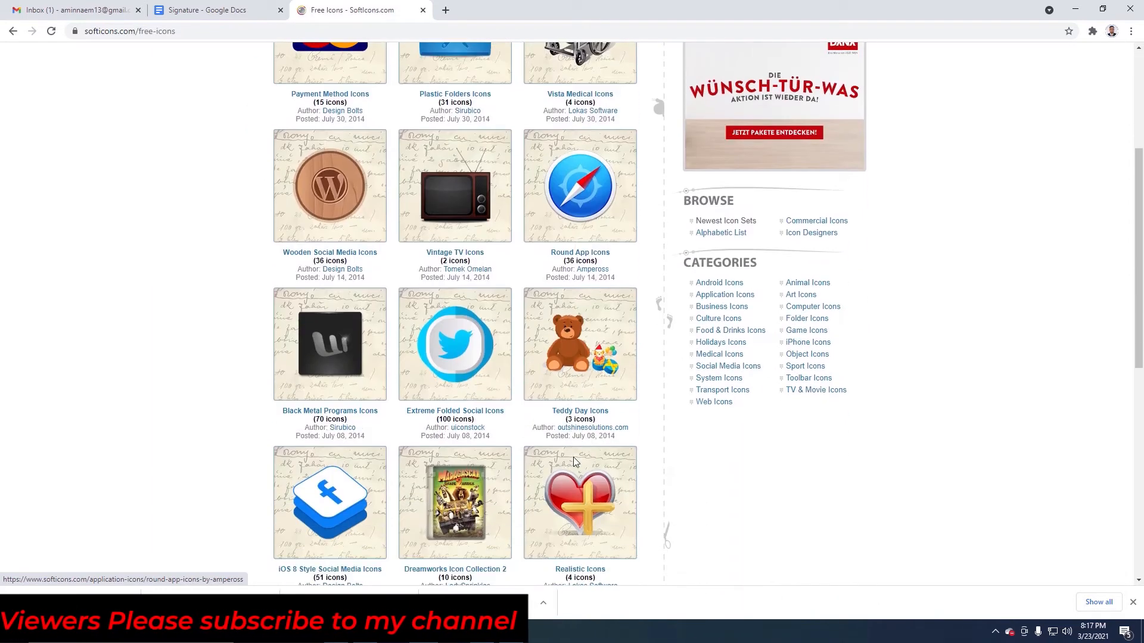
pyautogui.scroll(-2, 459, 428)
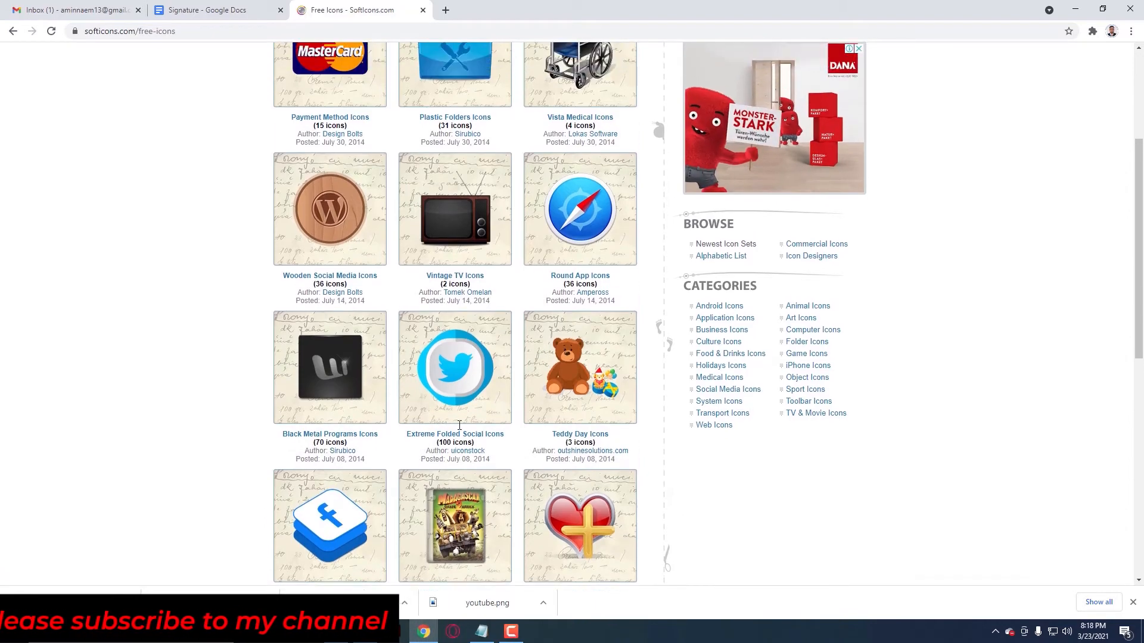
pyautogui.scroll(-6, 459, 426)
pyautogui.scroll(8, 467, 424)
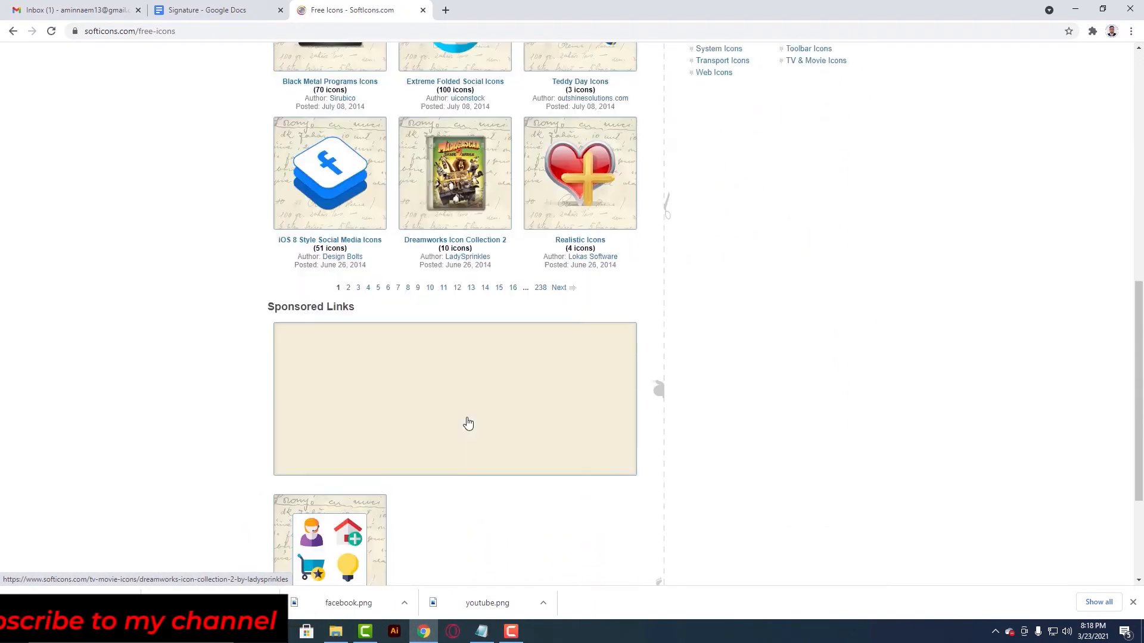
pyautogui.scroll(-1, 470, 426)
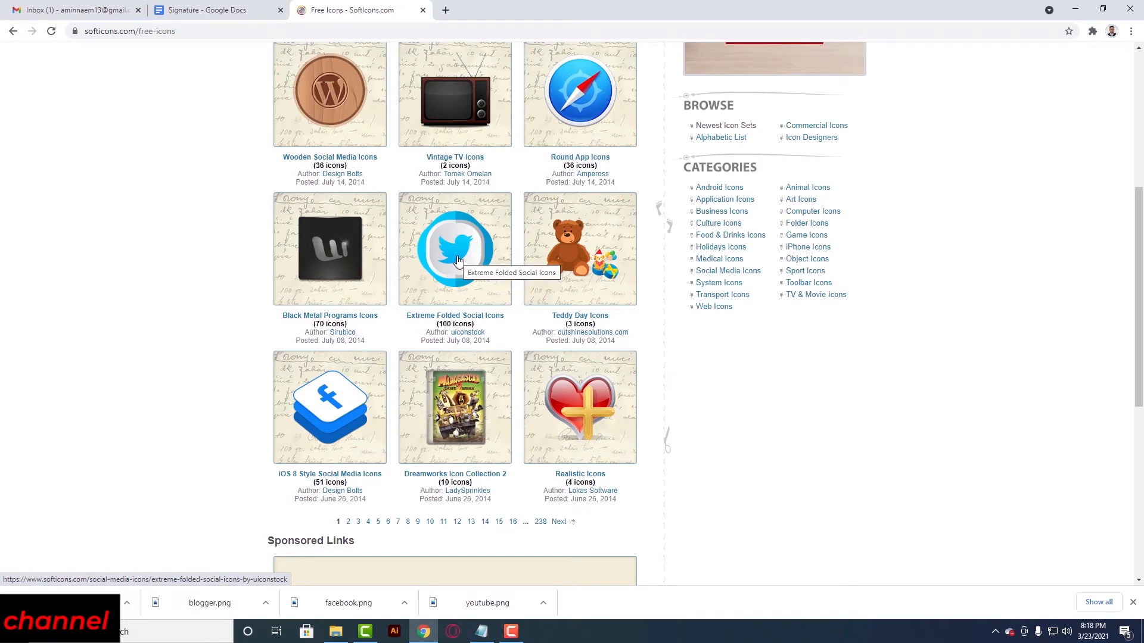
pyautogui.click(457, 261)
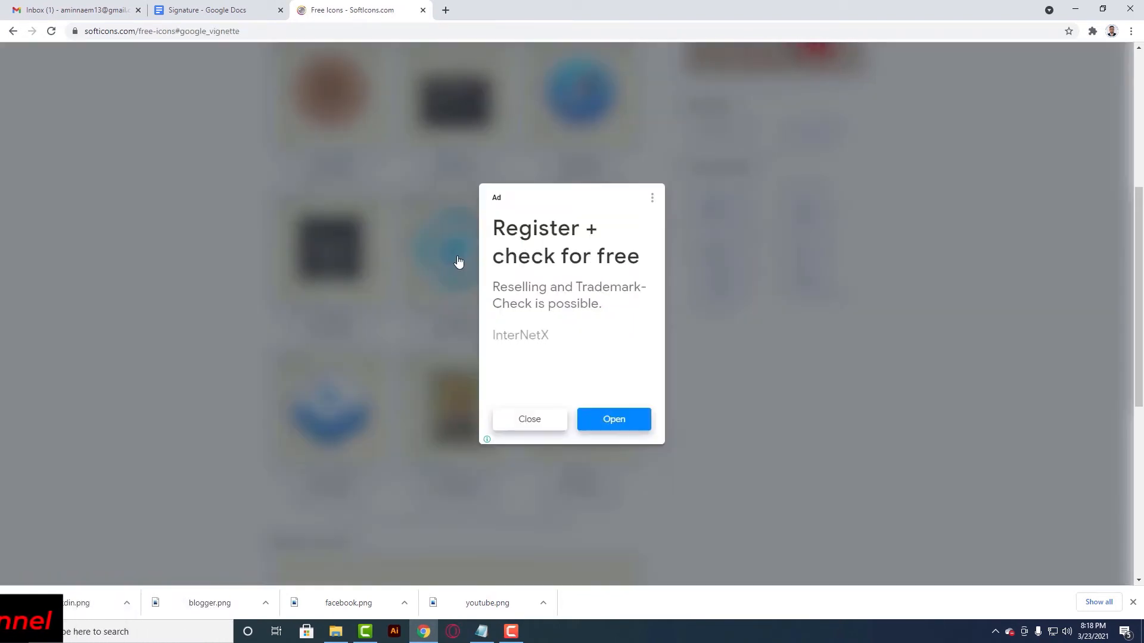
pyautogui.click(529, 419)
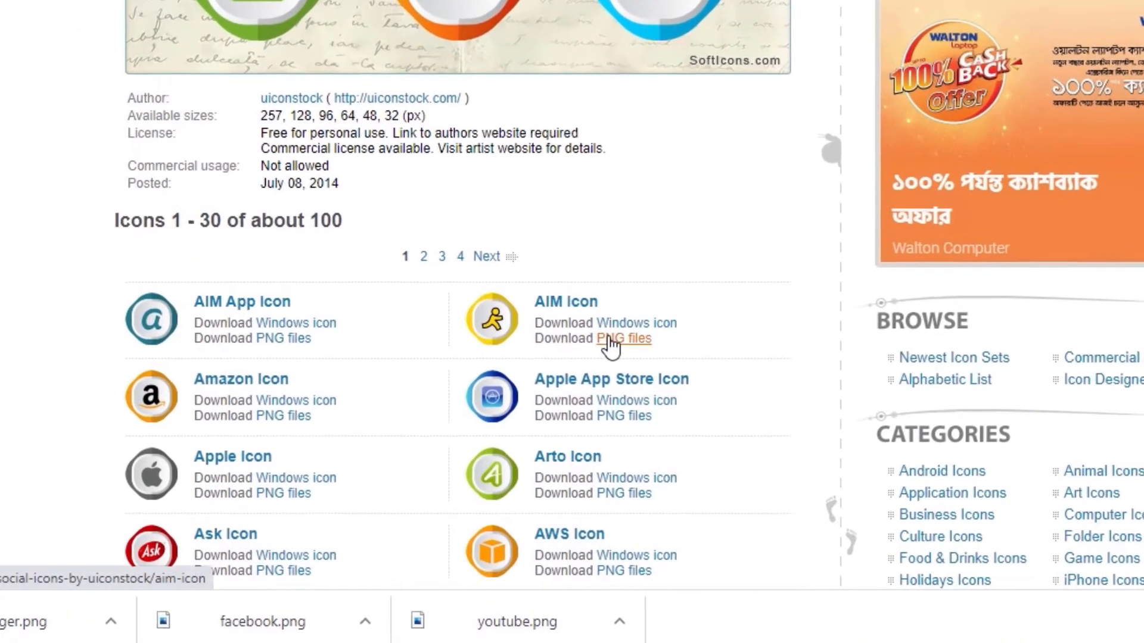
pyautogui.scroll(-10, 611, 346)
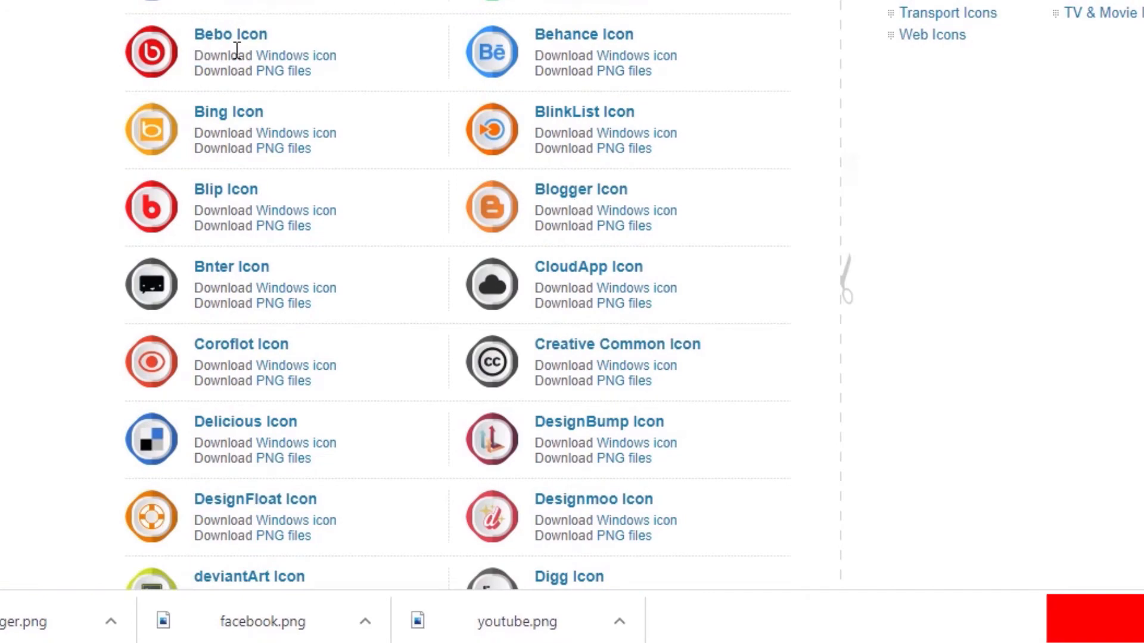
# Look through the Extreme Folded Social Icons set and open the Blogger icon's download page
pyautogui.scroll(2, 396, 381)
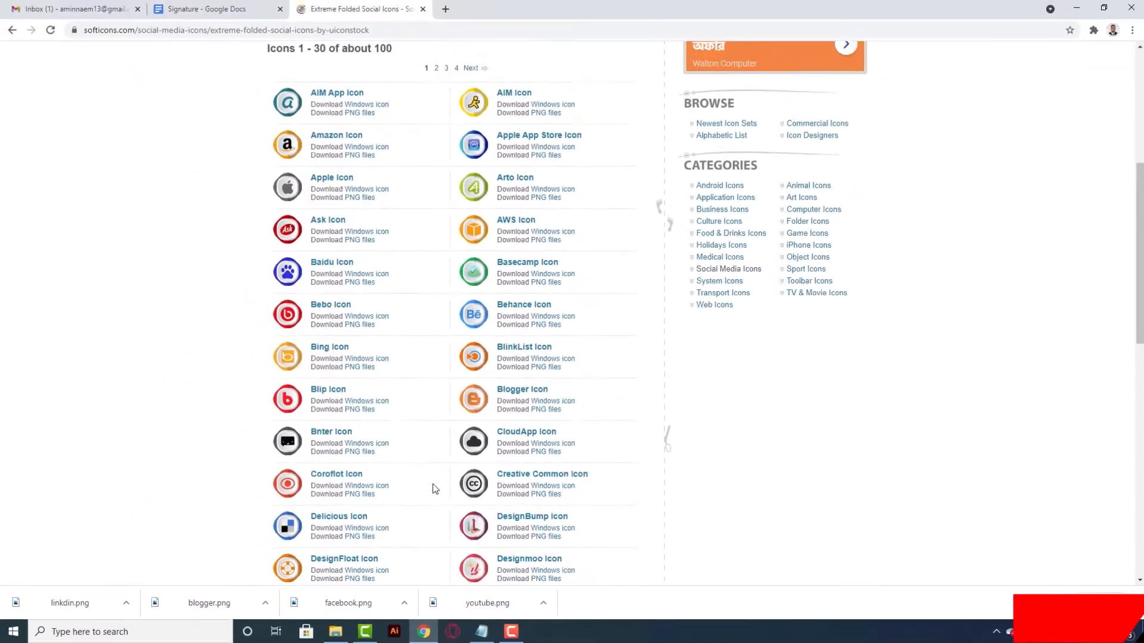
pyautogui.scroll(4, 534, 439)
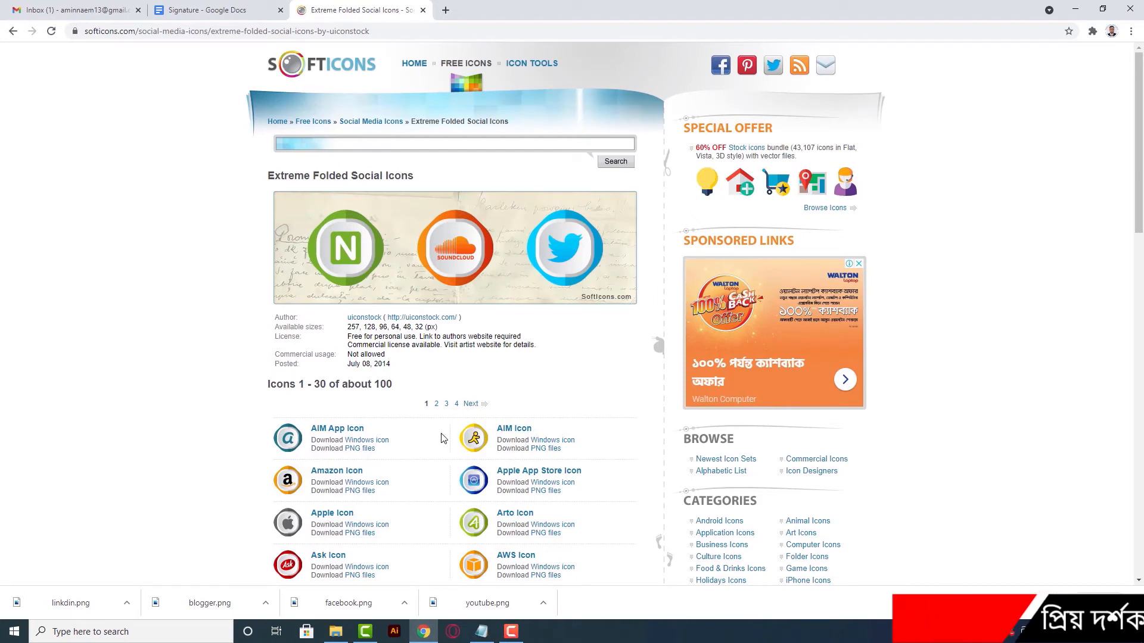
pyautogui.scroll(-6, 438, 417)
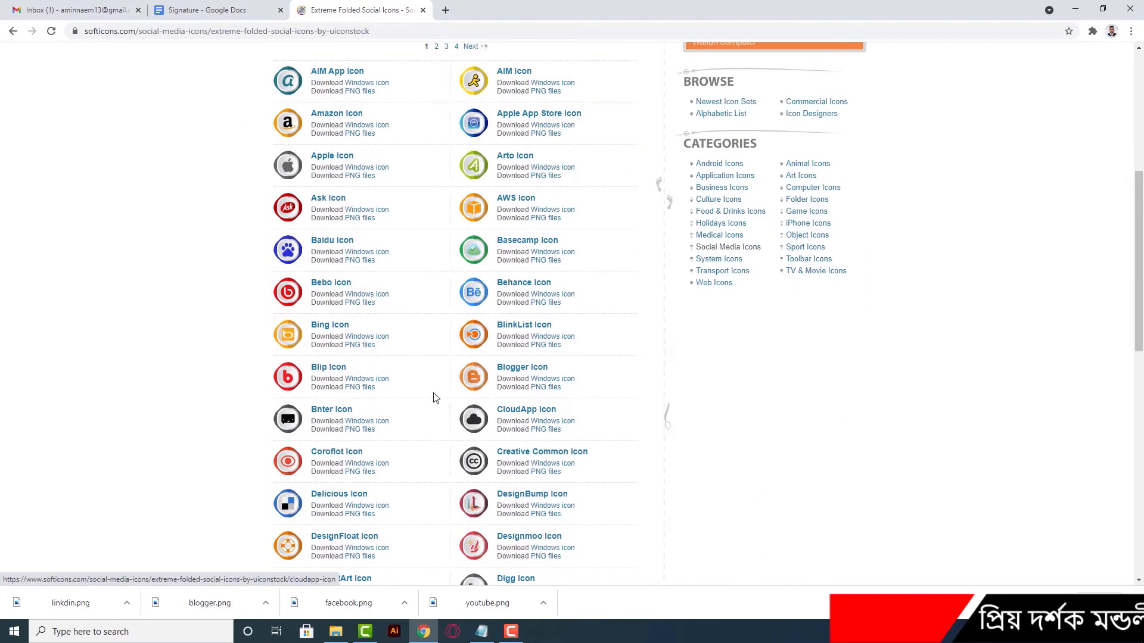
pyautogui.click(519, 369)
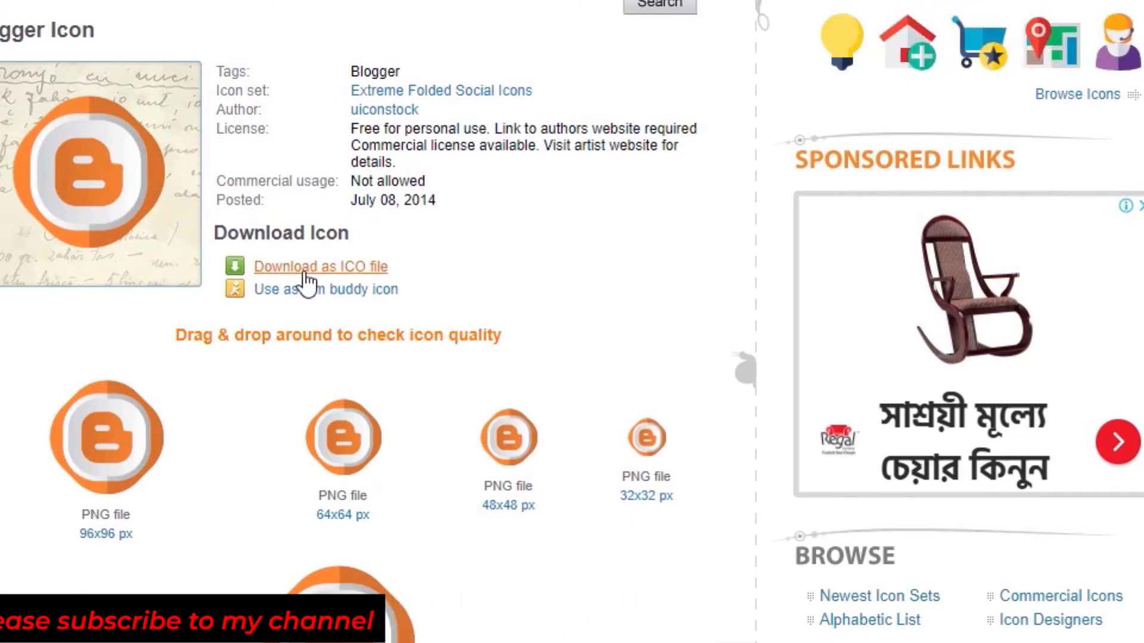
# Save the 257x257 Blogger image as the PNG "Blogger (1)" in the Signature folder, and download the icon as an ICO file
pyautogui.scroll(-8, 382, 500)
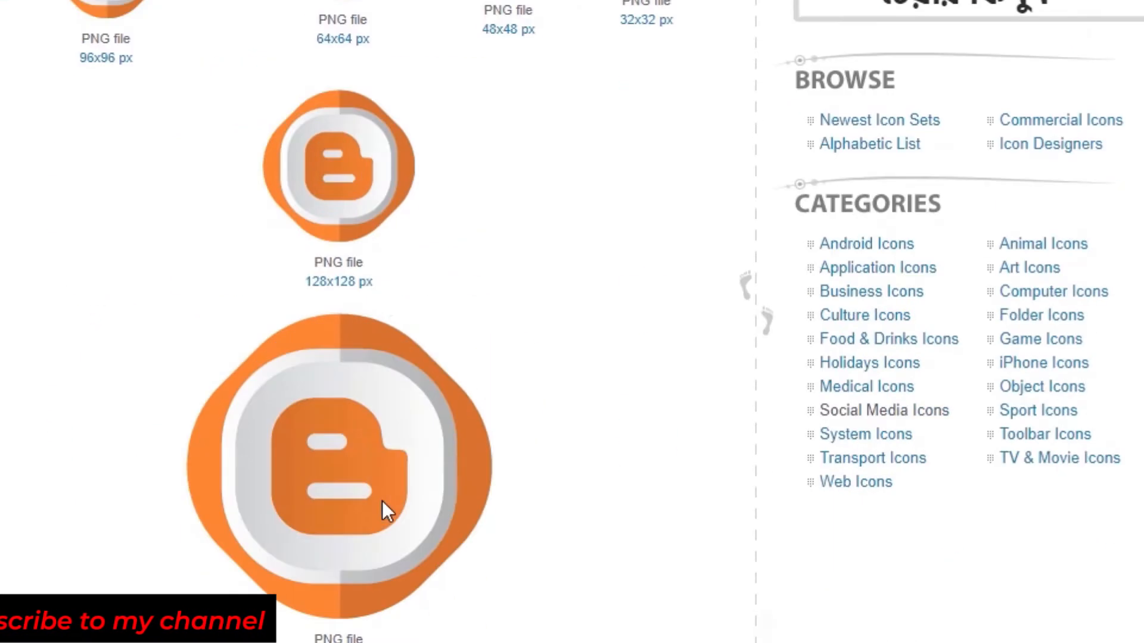
pyautogui.scroll(2, 381, 500)
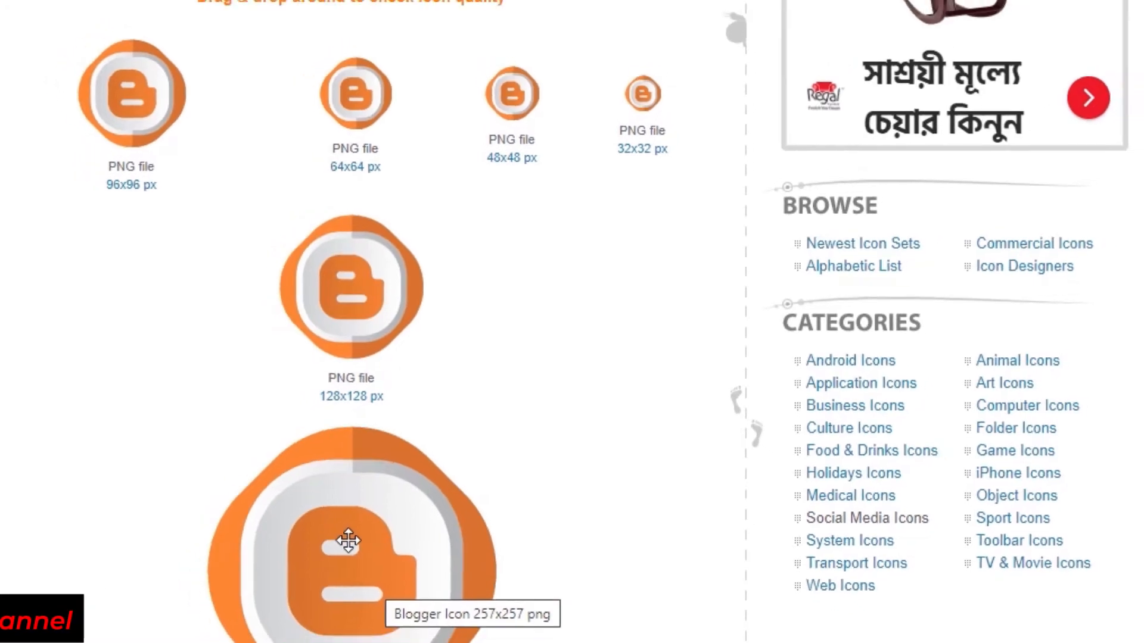
pyautogui.rightClick(349, 545)
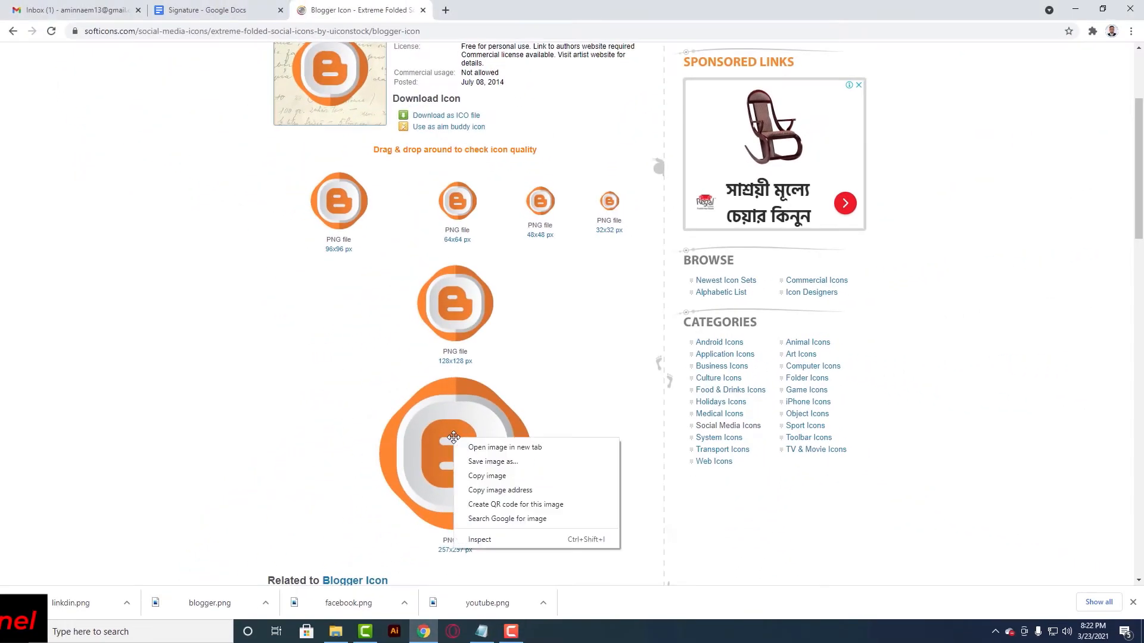
pyautogui.click(476, 464)
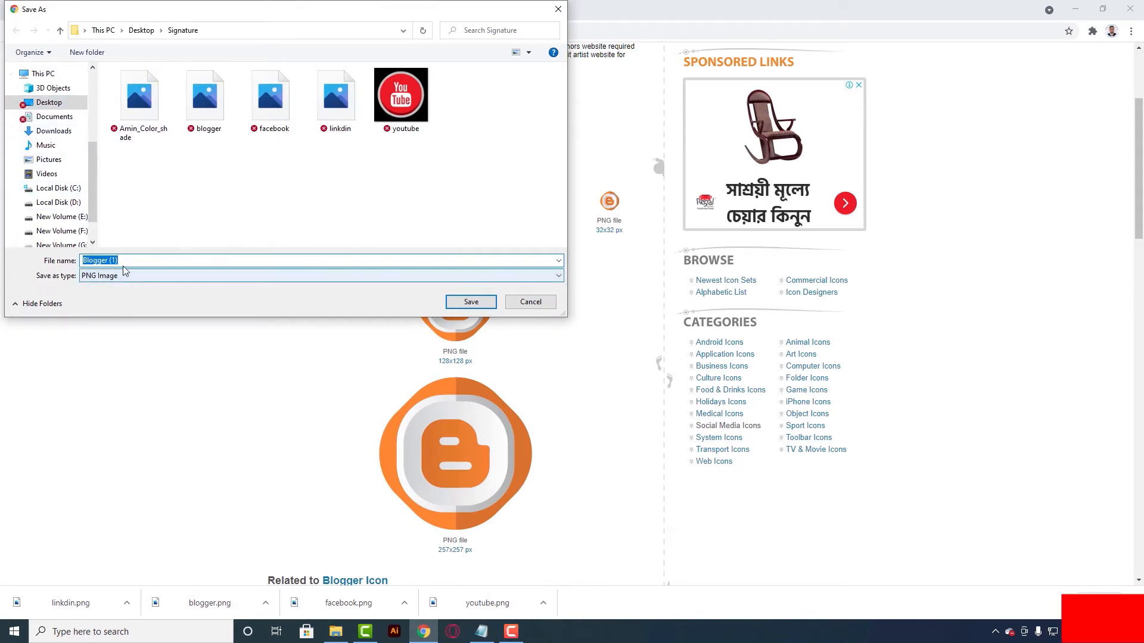
pyautogui.click(470, 302)
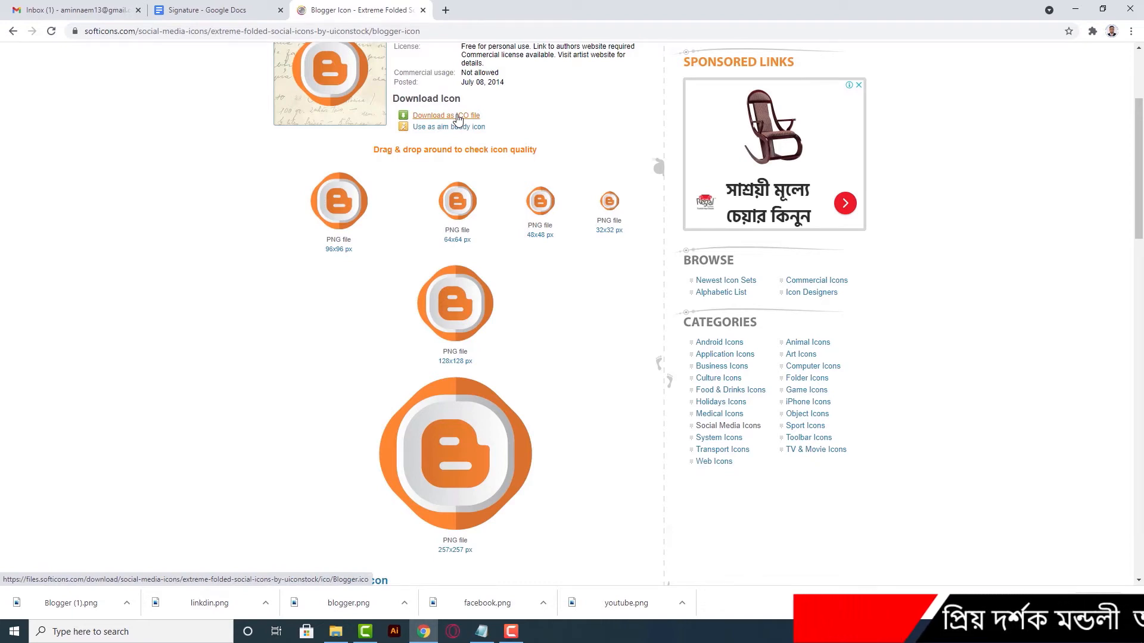
pyautogui.click(457, 118)
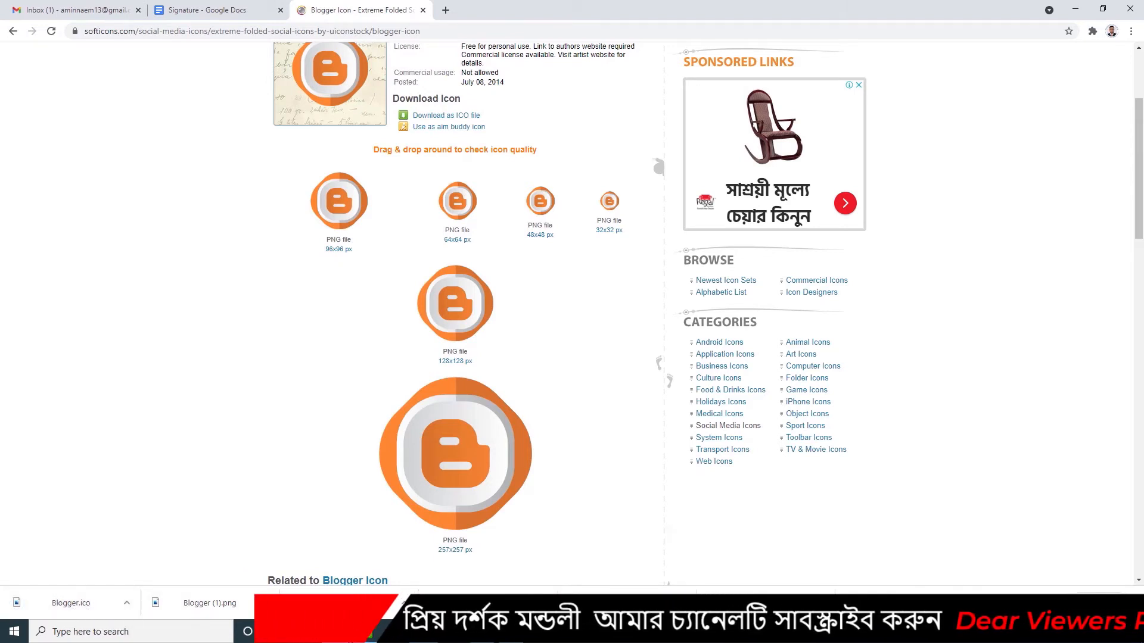
# Return to the Signature document in Google Docs and choose the blogger ICO file as an image to upload from the computer
pyautogui.click(180, 10)
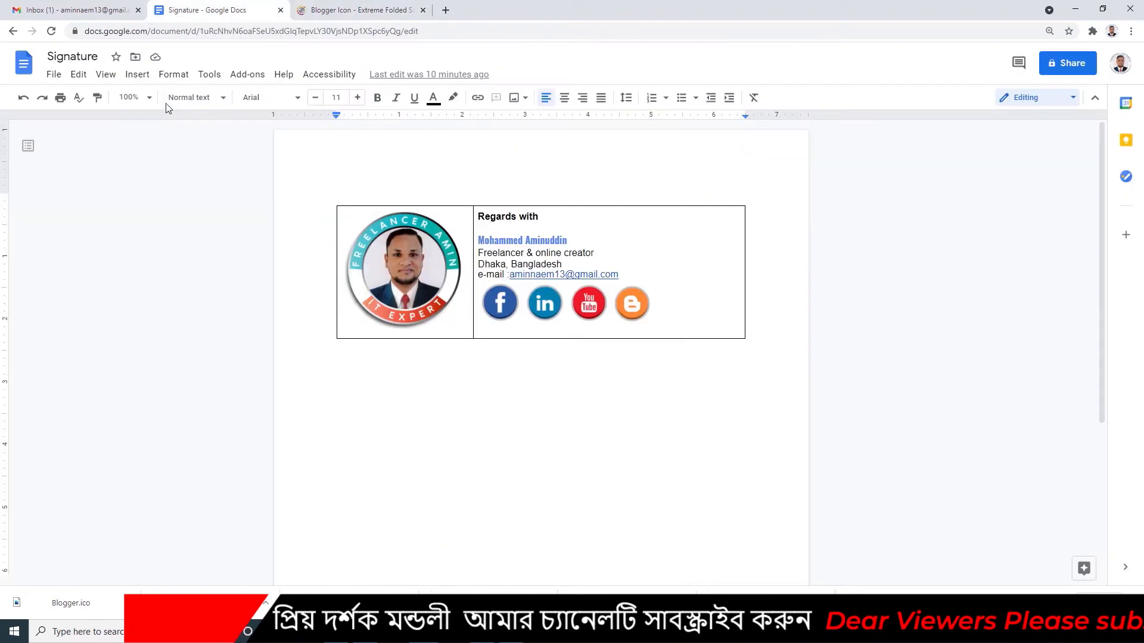
pyautogui.click(136, 75)
pyautogui.moveTo(160, 98)
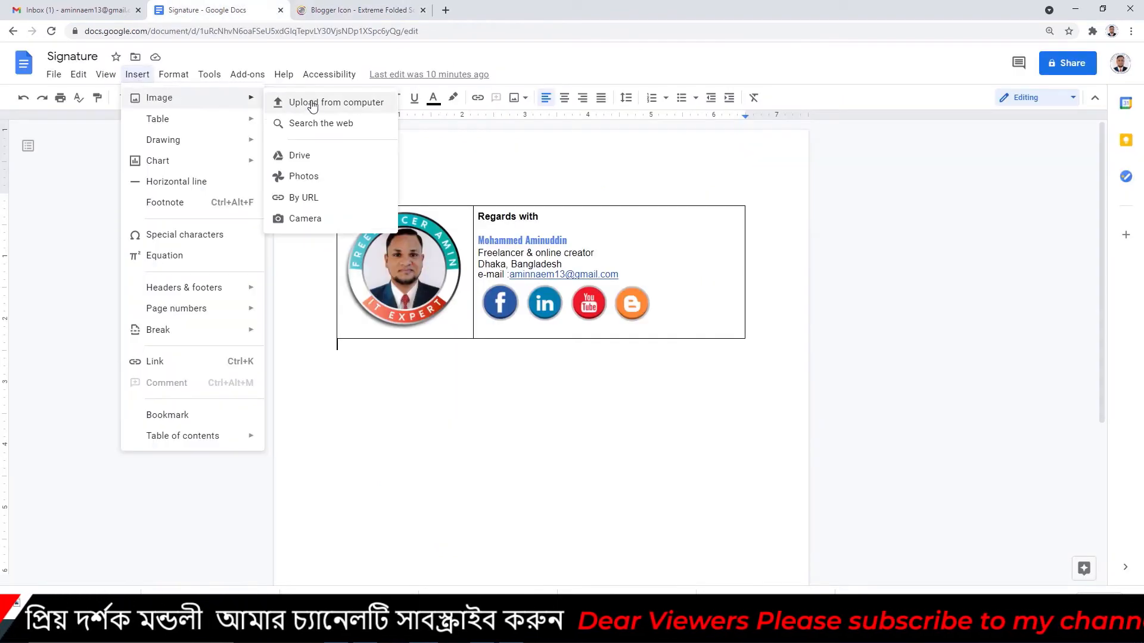
pyautogui.click(332, 110)
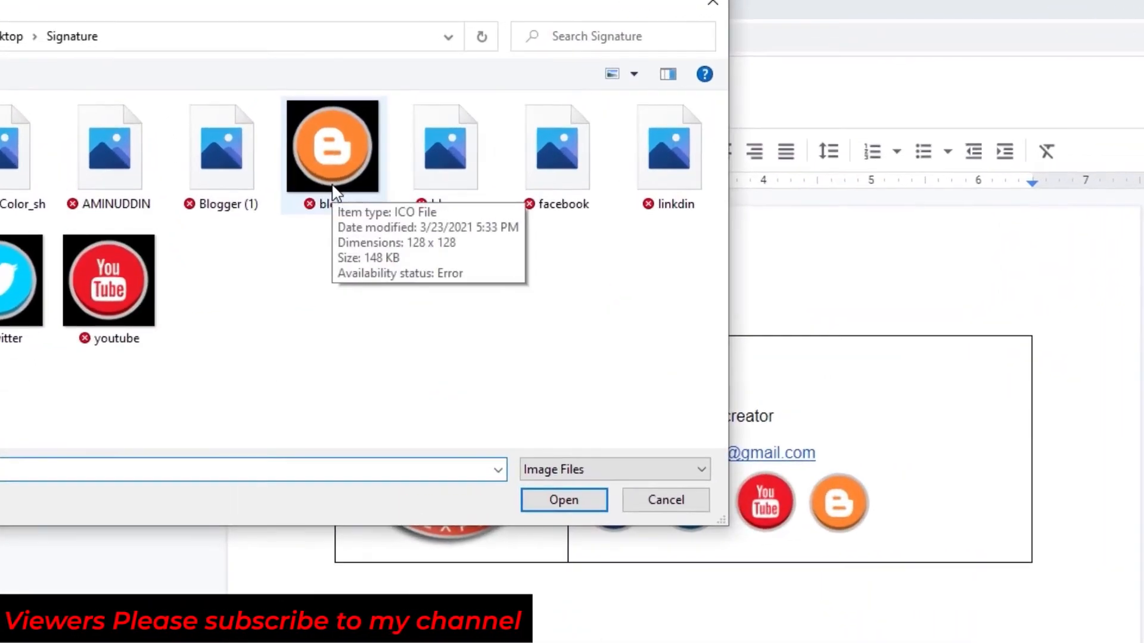
pyautogui.click(334, 192)
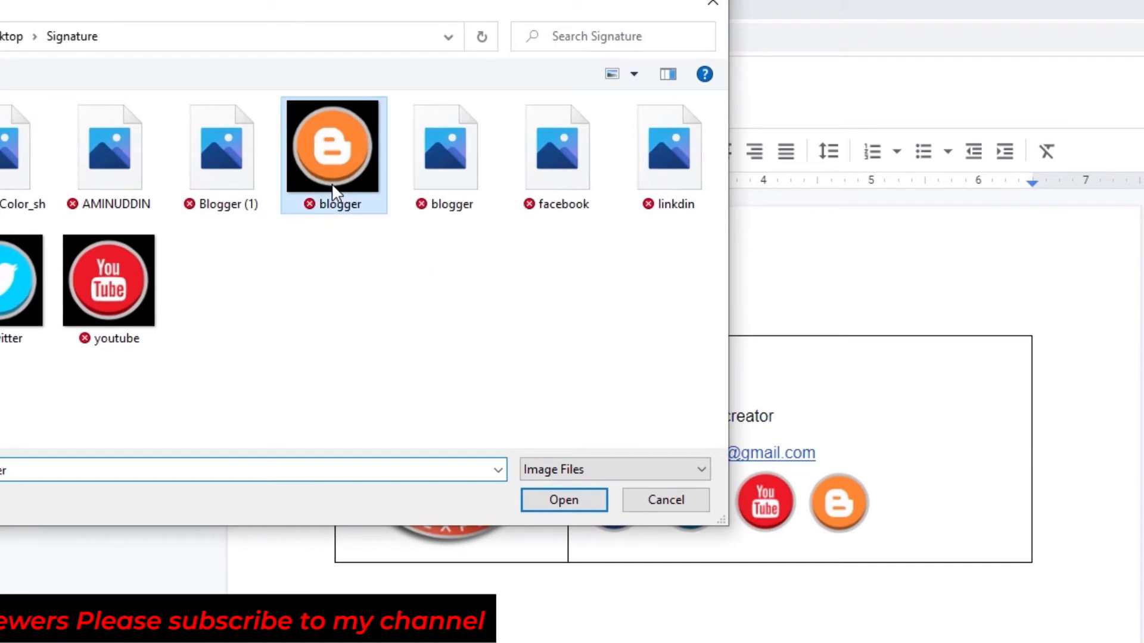